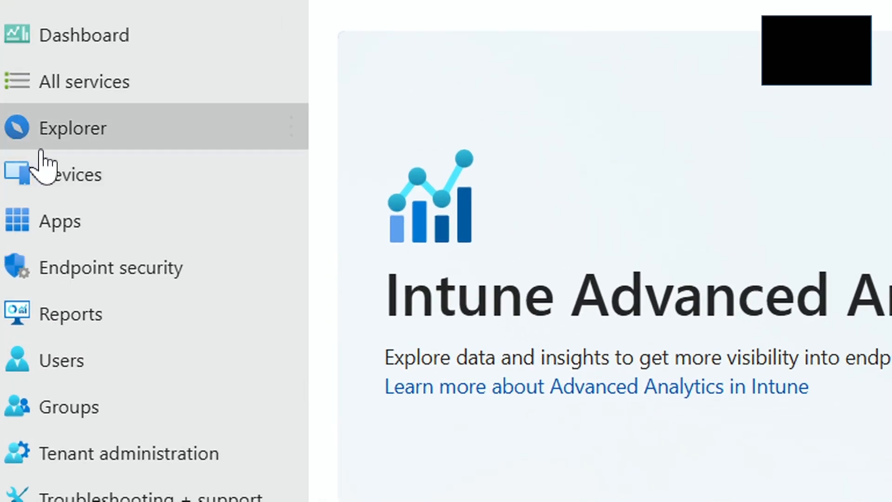
Step: Open the configuration policies for macOS devices
left_click(51, 176)
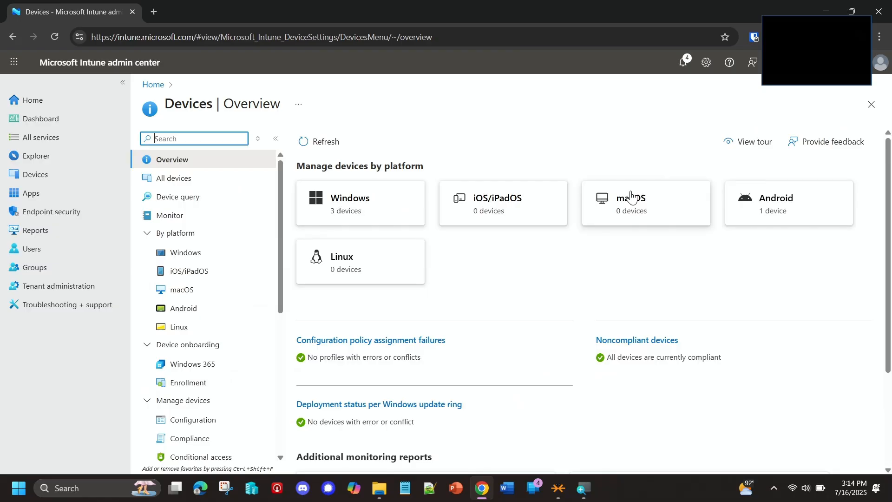
left_click(530, 193)
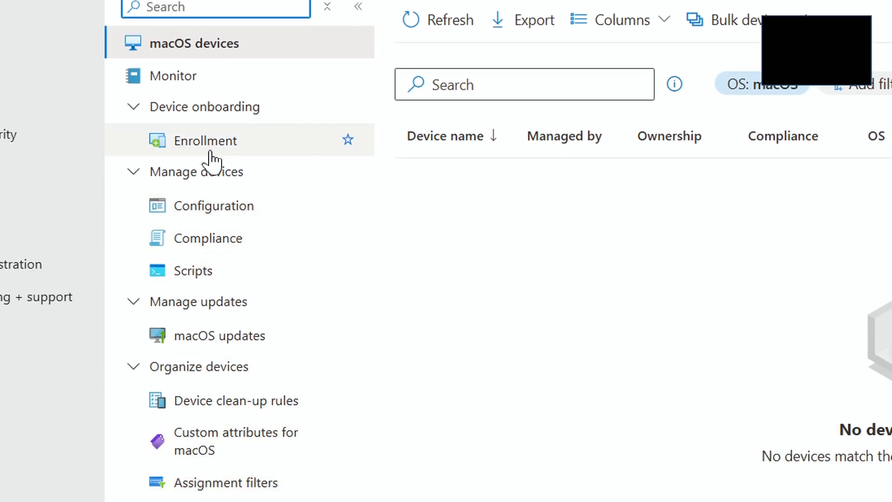
left_click(196, 227)
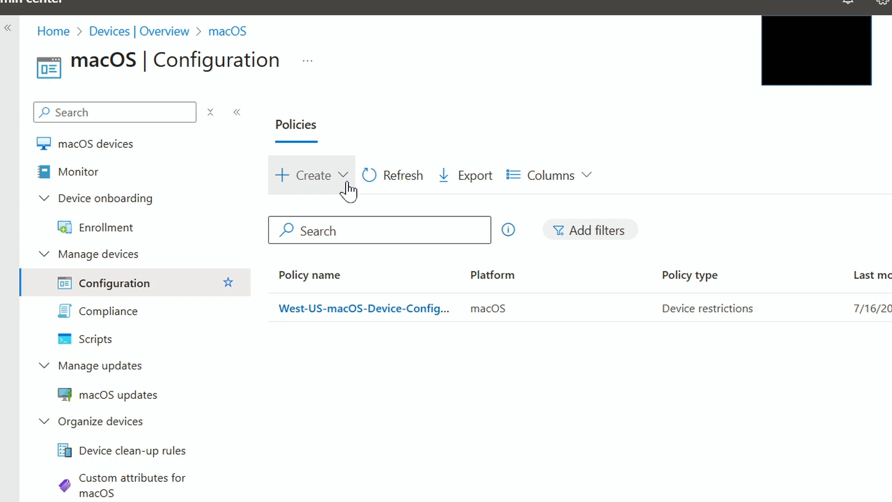
Step: Start a new macOS configuration policy with Templates as the profile type
left_click(344, 176)
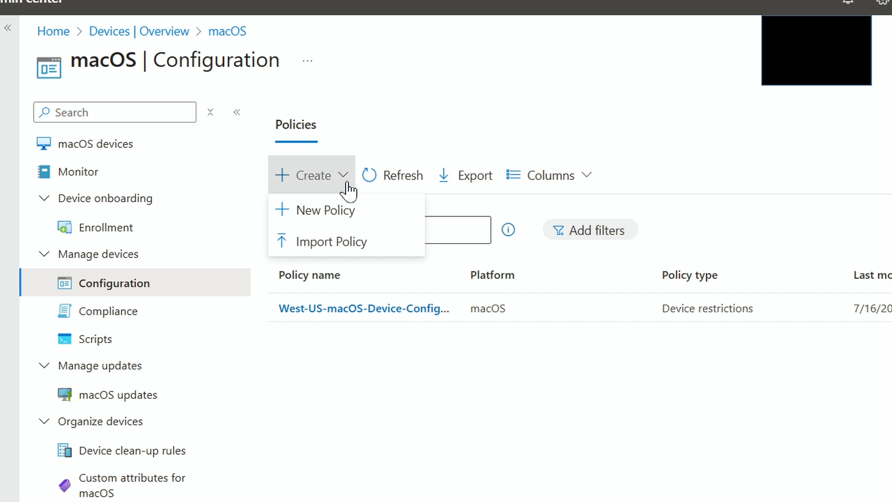
left_click(345, 228)
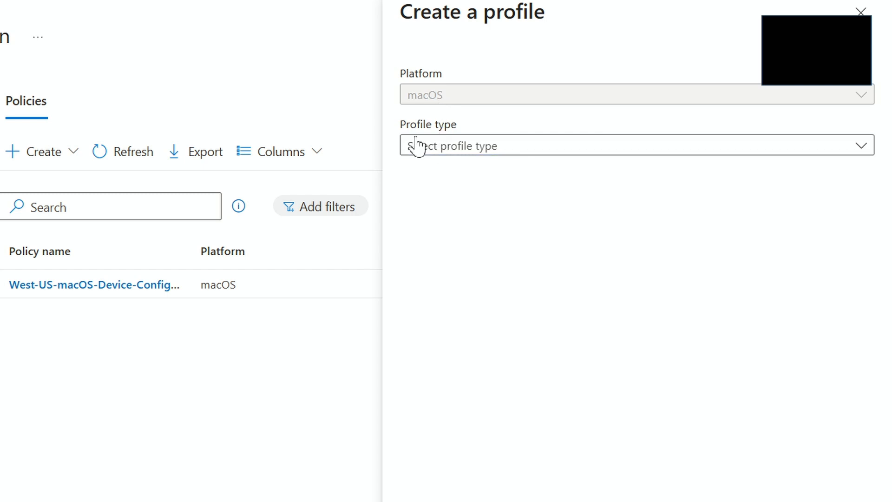
left_click(440, 148)
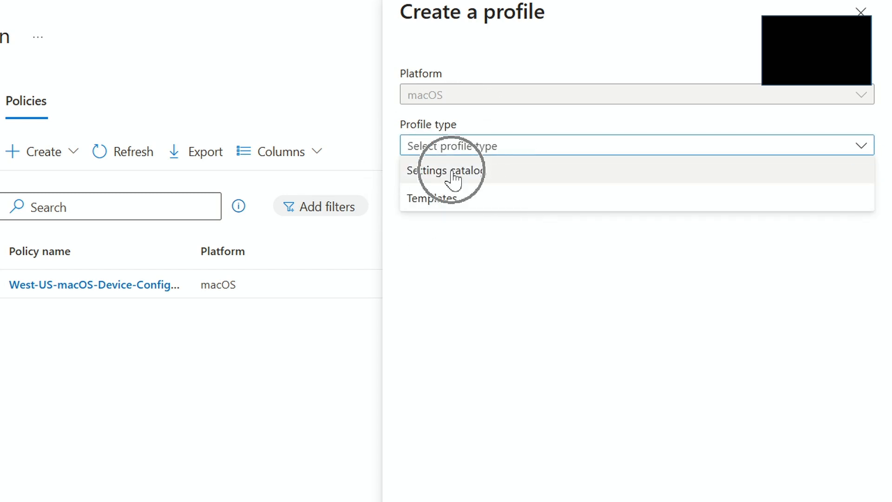
left_click(417, 184)
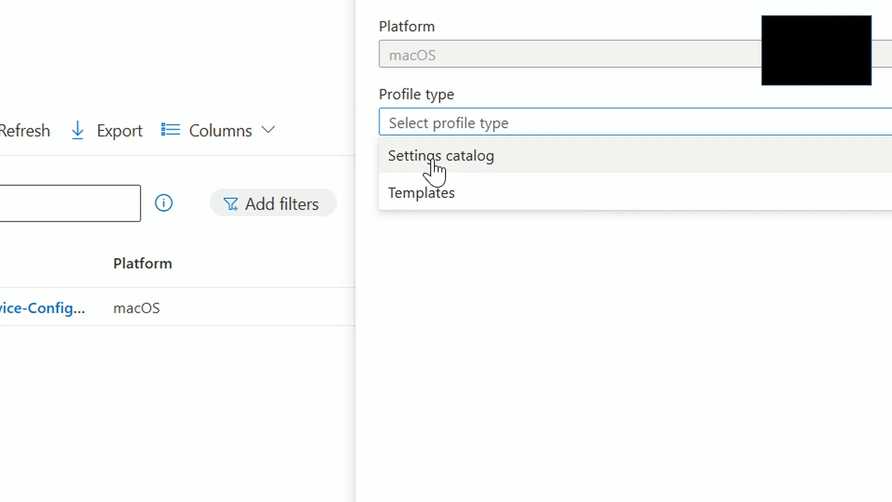
left_click(423, 200)
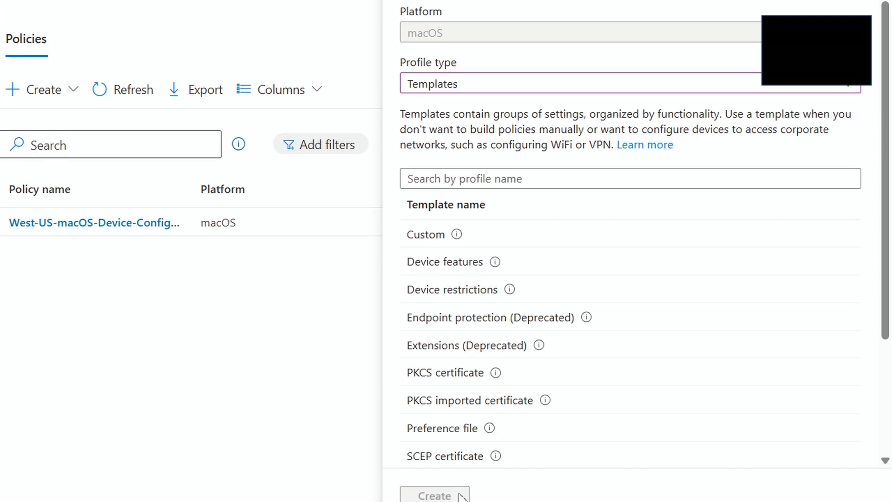
Step: Choose the Device restrictions template and start creating the macOS profile from it
mouse_move(495, 455)
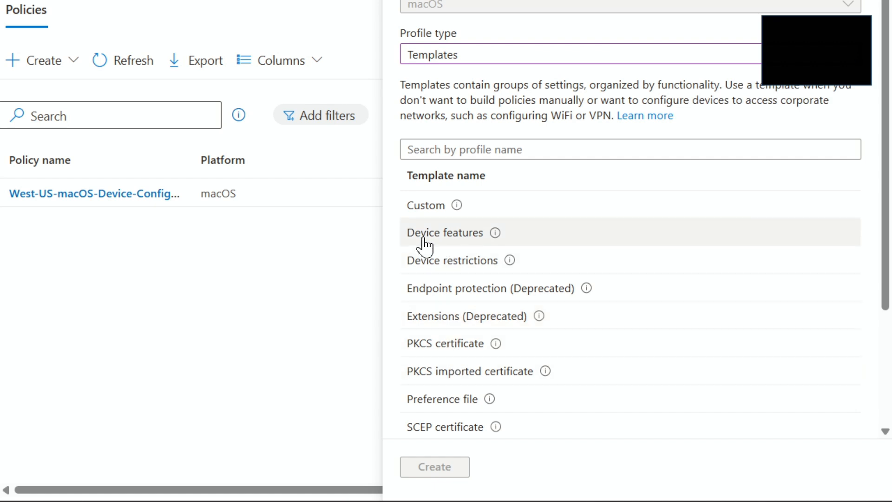
scroll(469, 288, "down", 3)
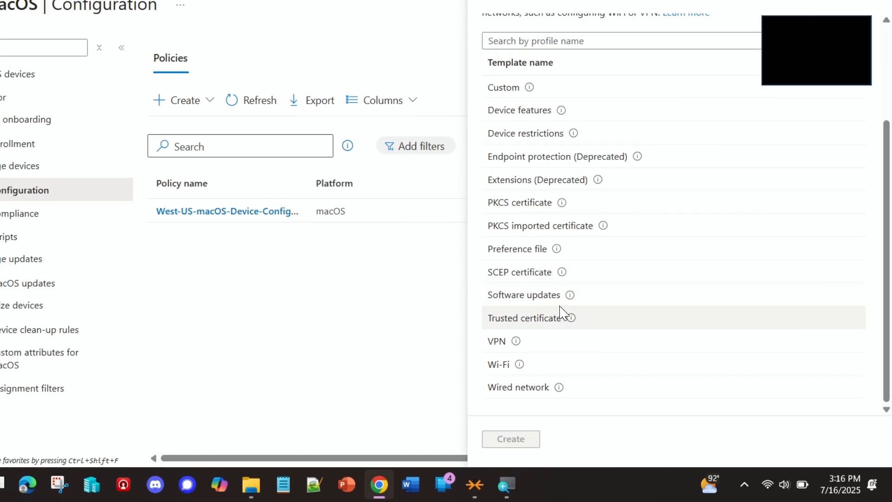
mouse_move(574, 322)
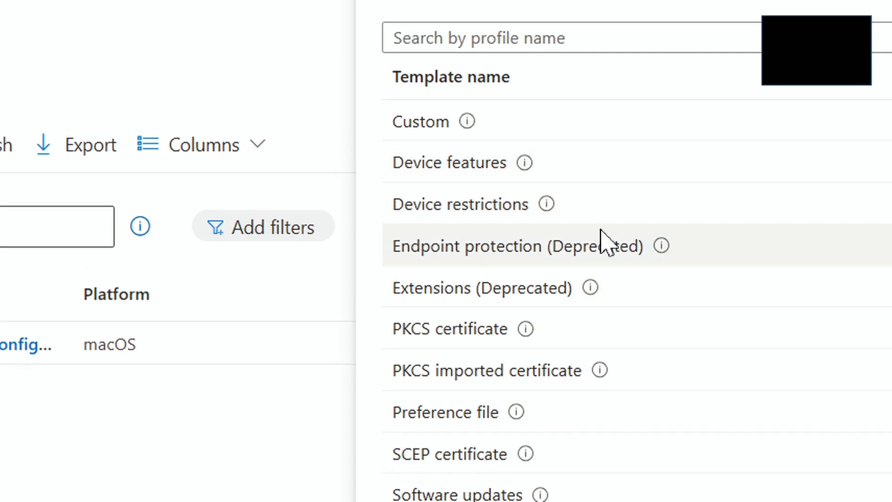
mouse_move(547, 207)
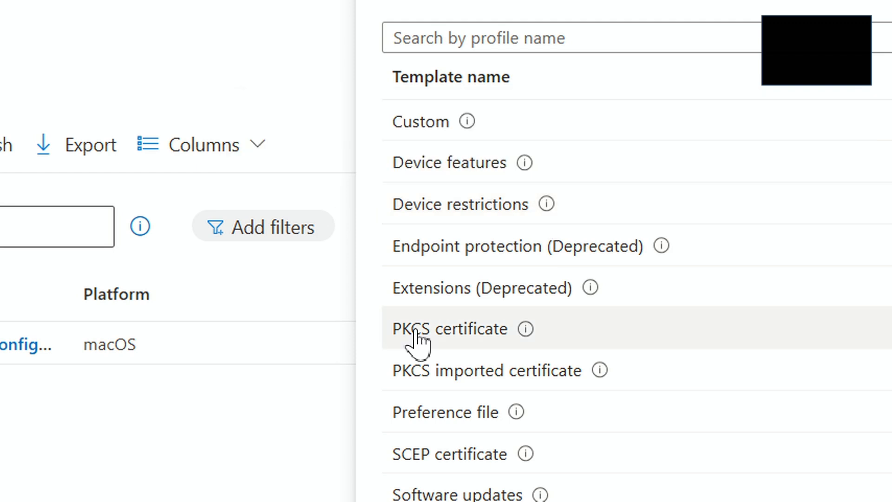
mouse_move(590, 296)
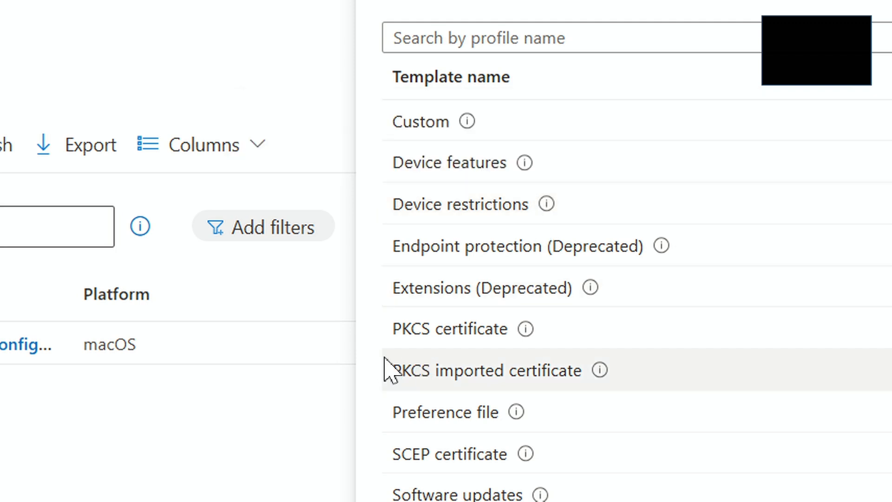
left_click(438, 211)
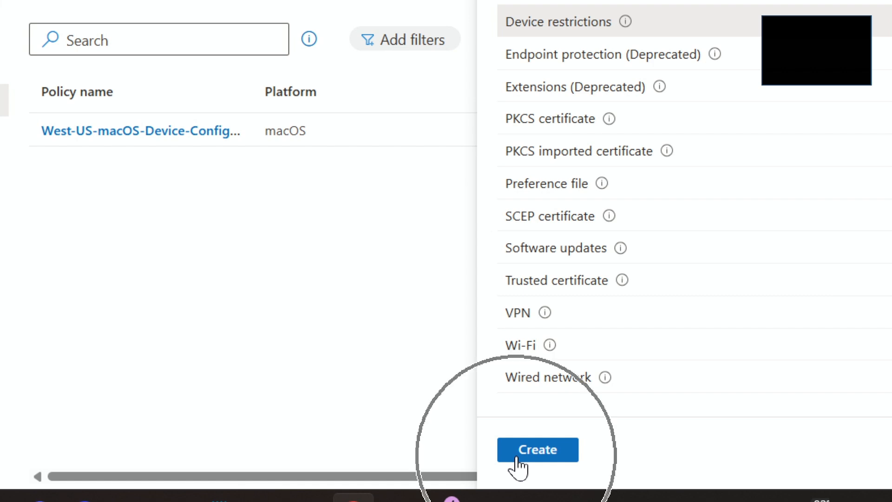
left_click(516, 457)
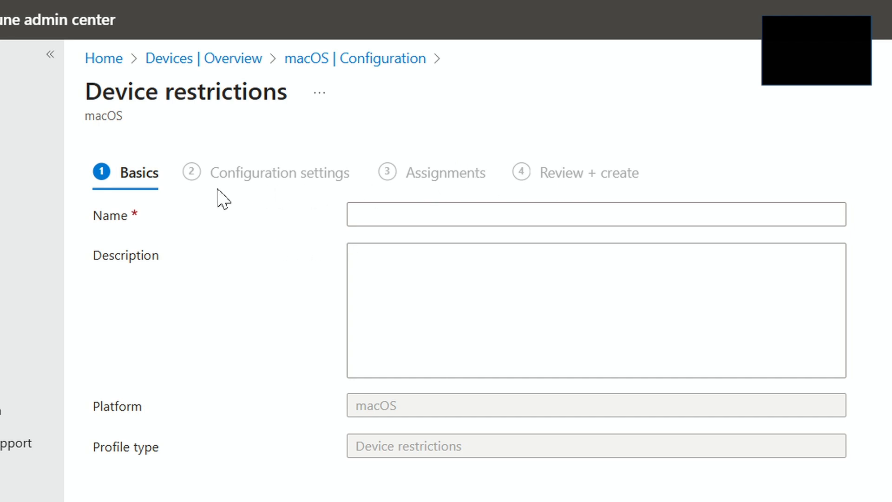
Step: Name the device restrictions profile Southeast-US-macOS-Config-01 and continue to its configuration settings
left_click(416, 219)
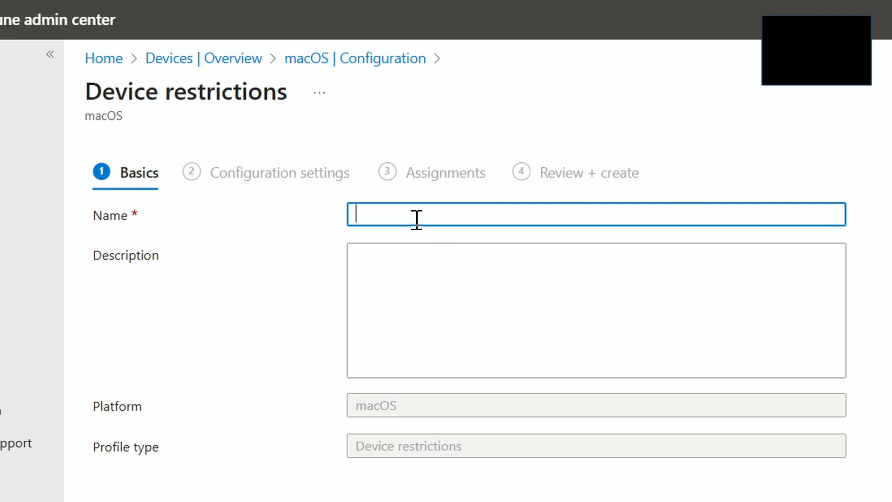
type("South")
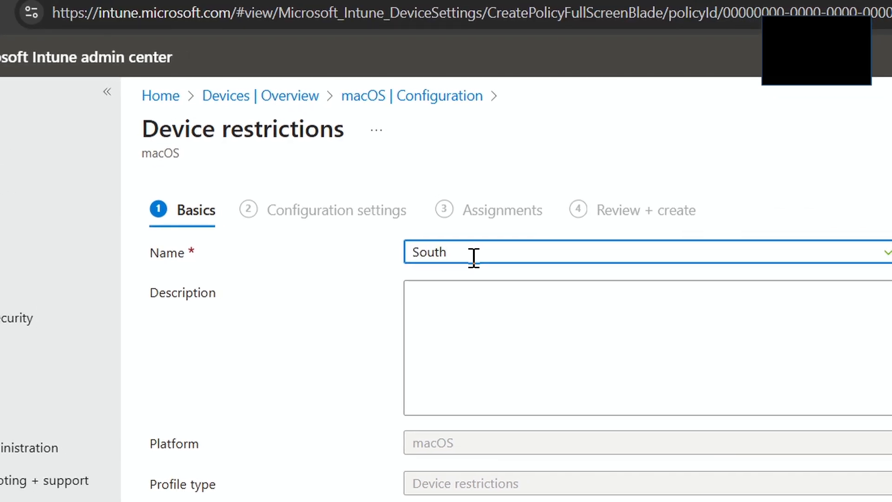
type("east")
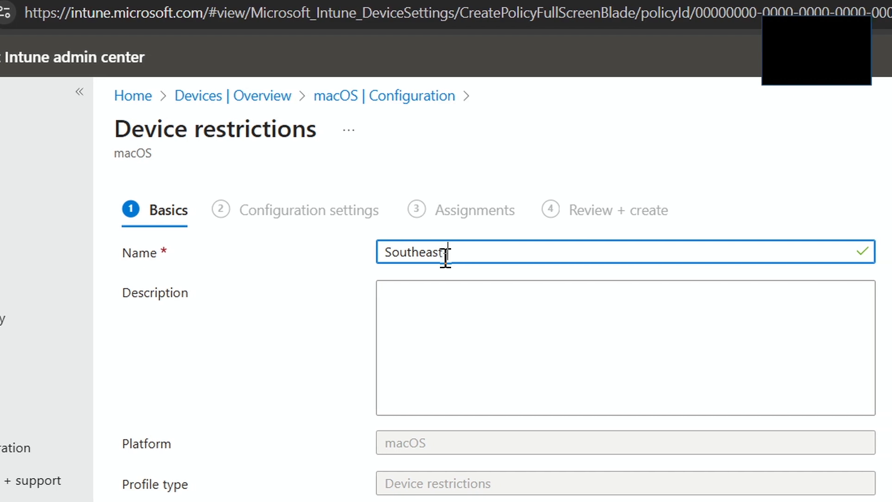
type("-US-M")
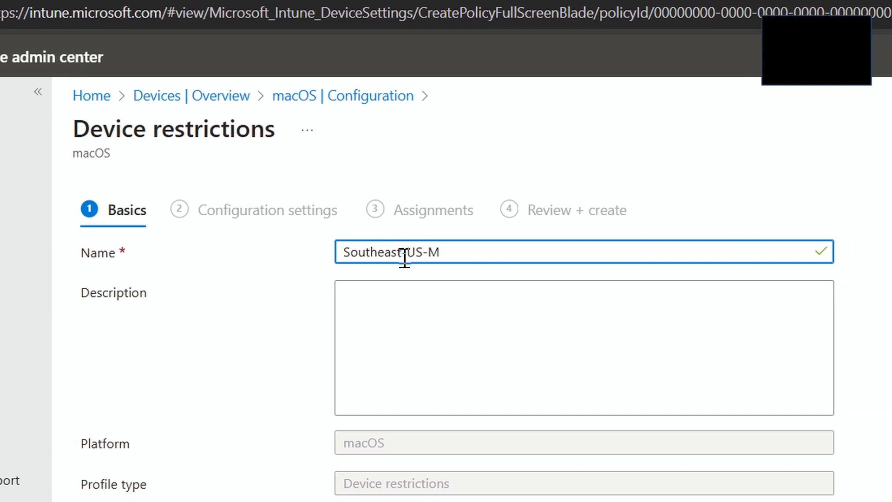
type("acOS-")
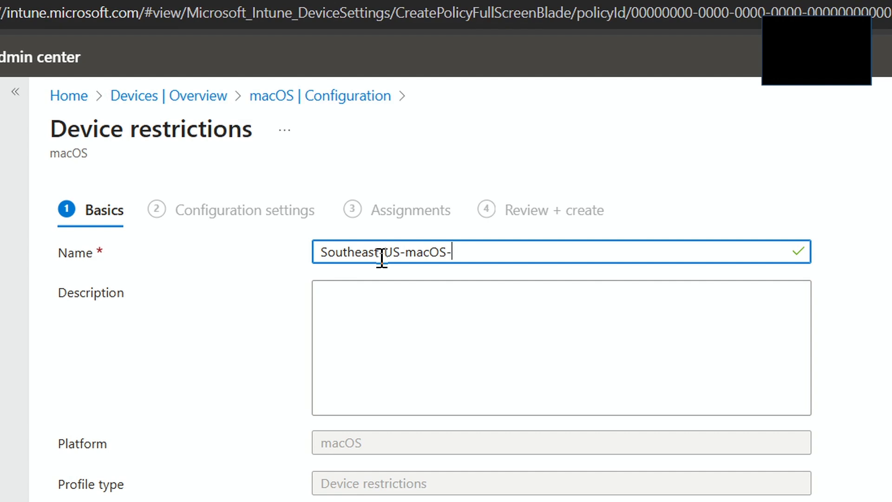
type("COnfig")
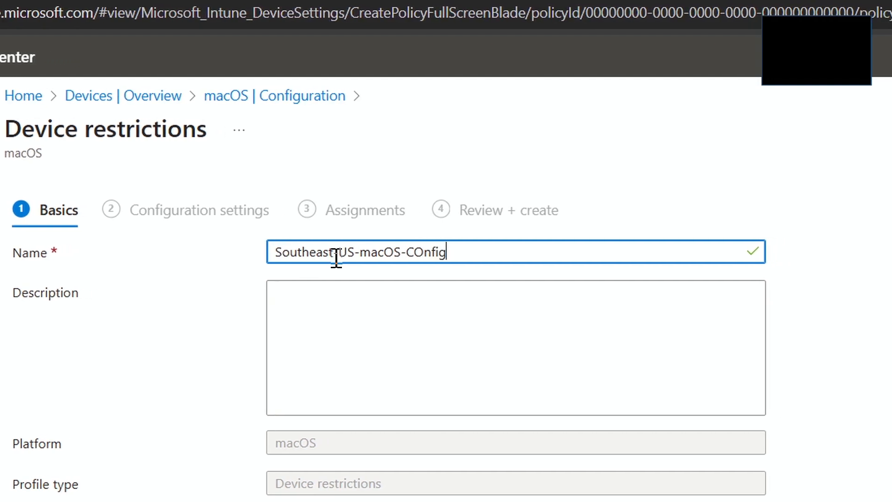
key("BackSpace")
key("BackSpace")
key("BackSpace")
key("BackSpace")
key("BackSpace")
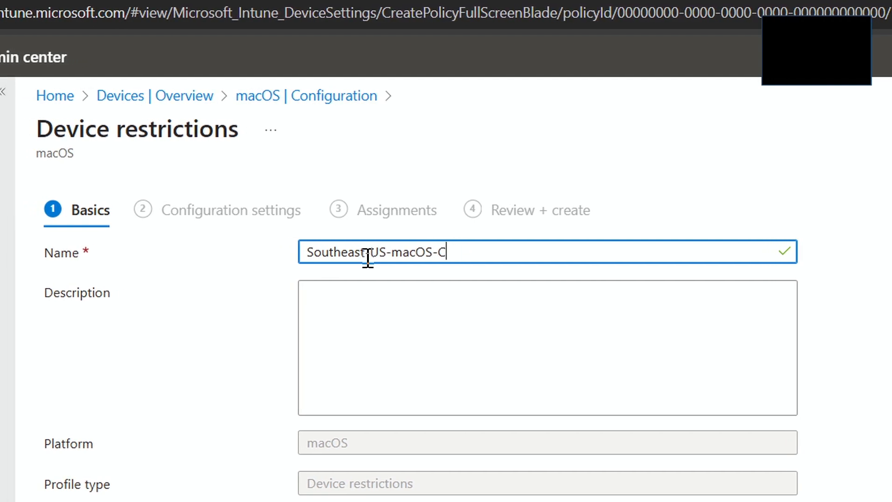
type("onf")
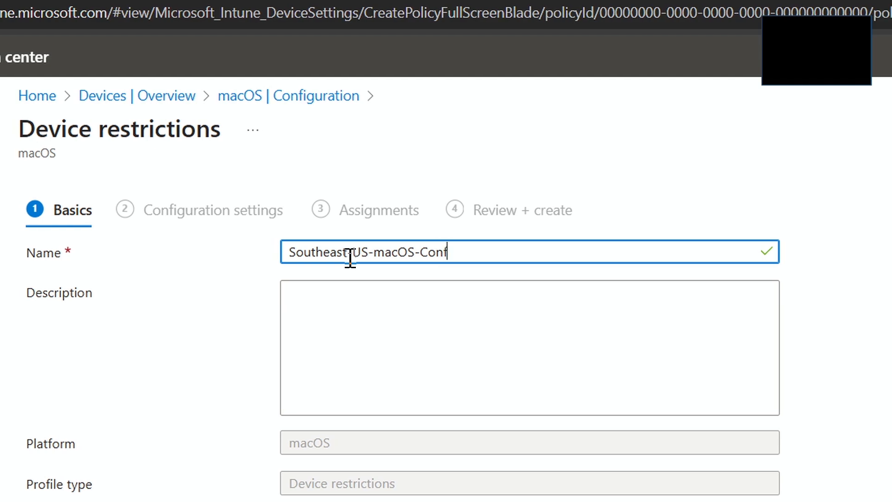
type("ig-")
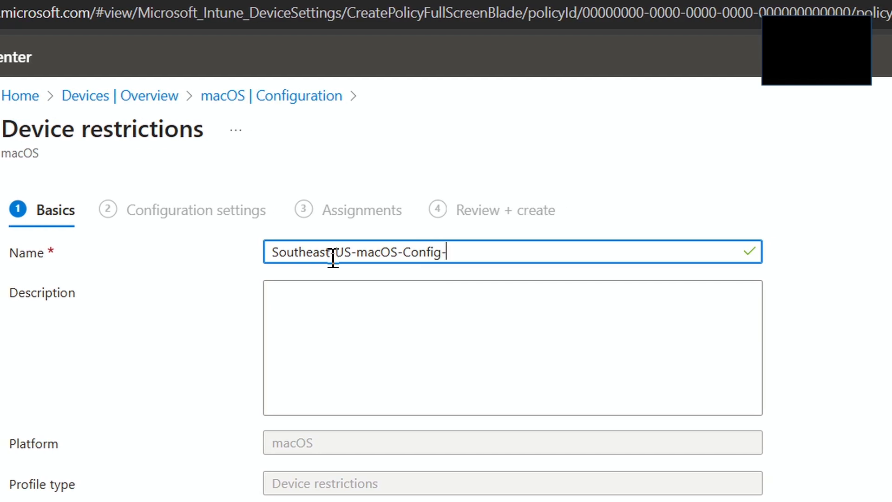
type("01")
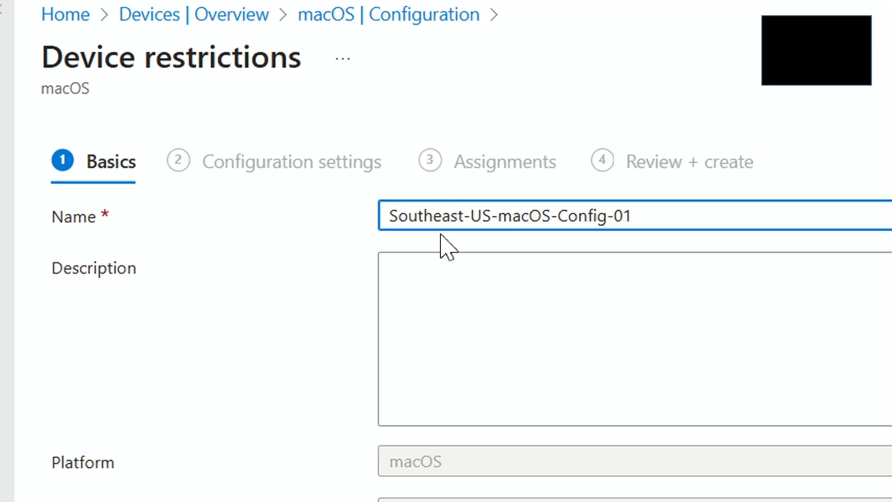
left_click_drag(499, 216, 613, 216)
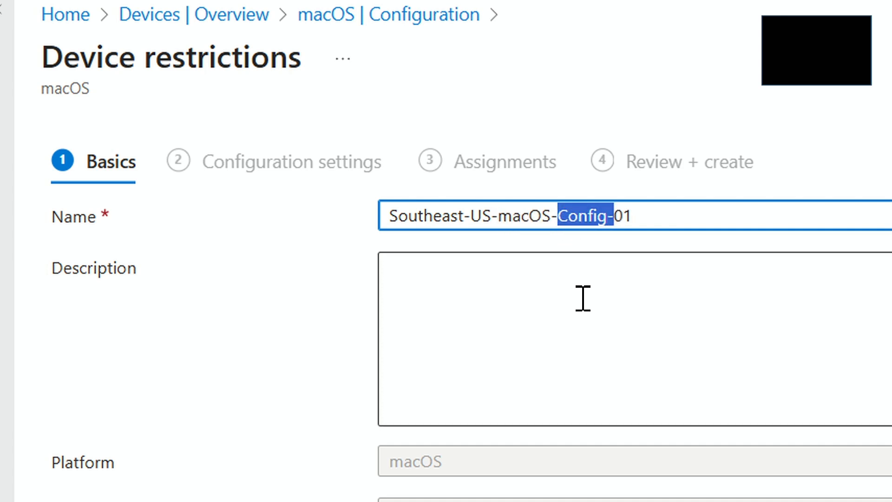
left_click_drag(491, 216, 385, 219)
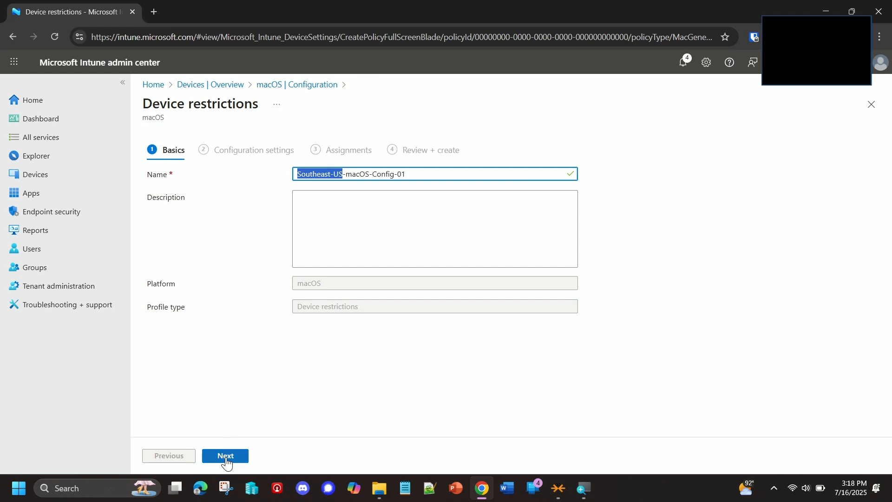
left_click(227, 456)
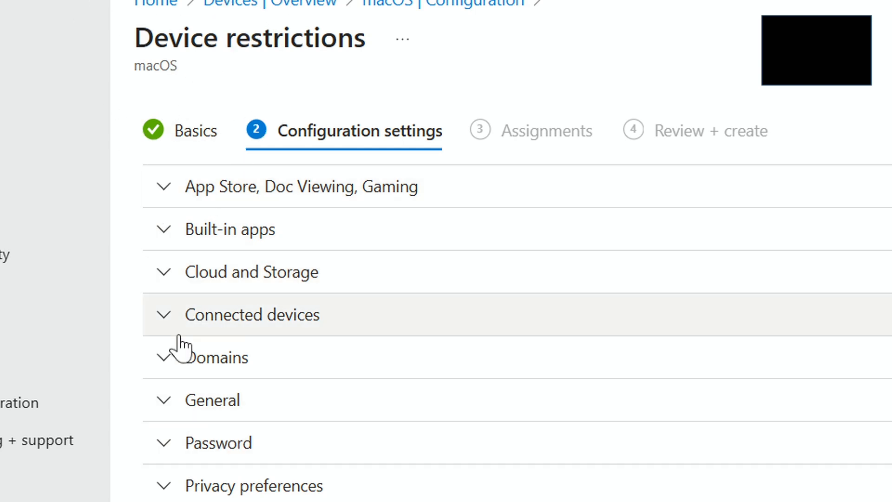
Step: Examine which enrollment types the Cloud and Storage settings and the App Store, Doc Viewing, Gaming settings apply to
scroll(190, 328, "down", 3)
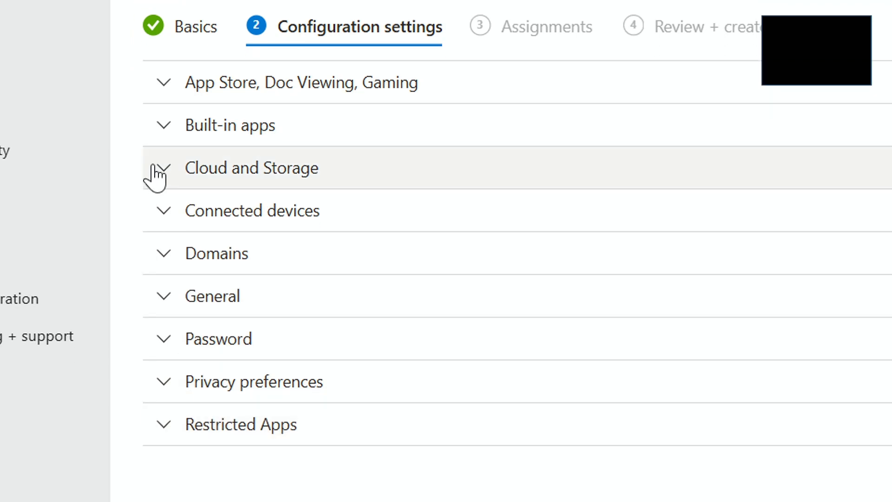
left_click(156, 172)
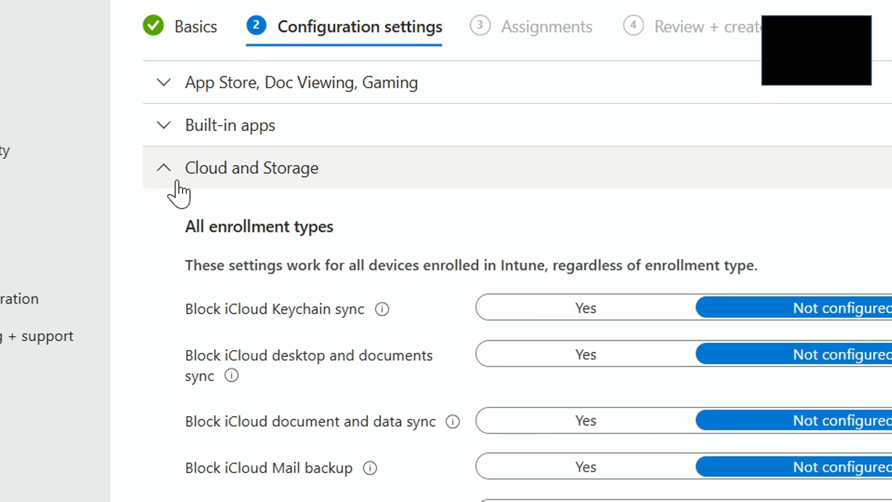
left_click_drag(185, 227, 337, 228)
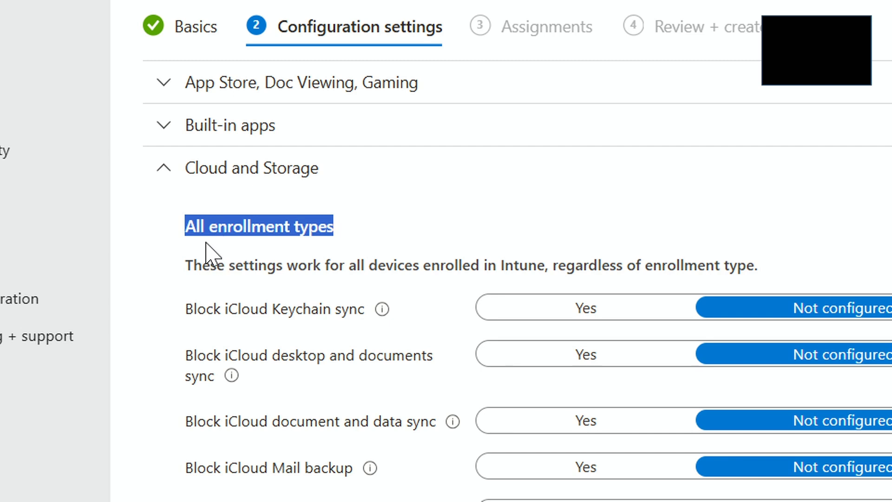
left_click(163, 169)
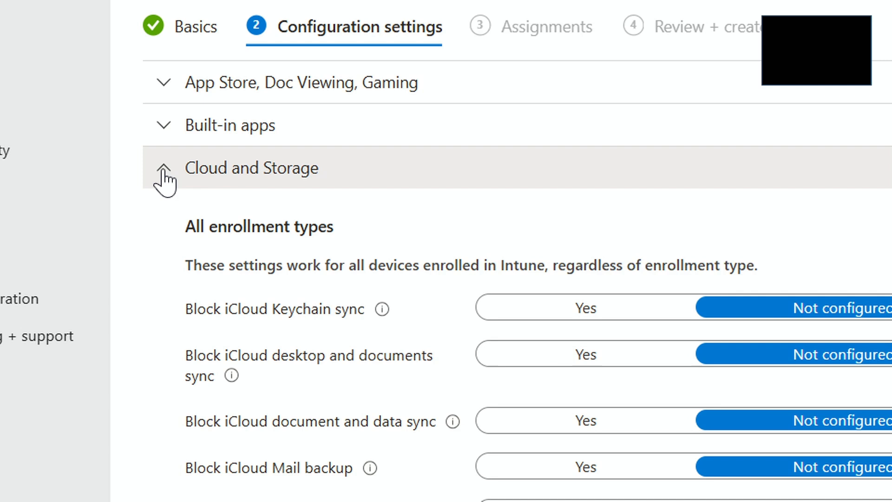
left_click(180, 84)
left_click_drag(184, 141, 468, 140)
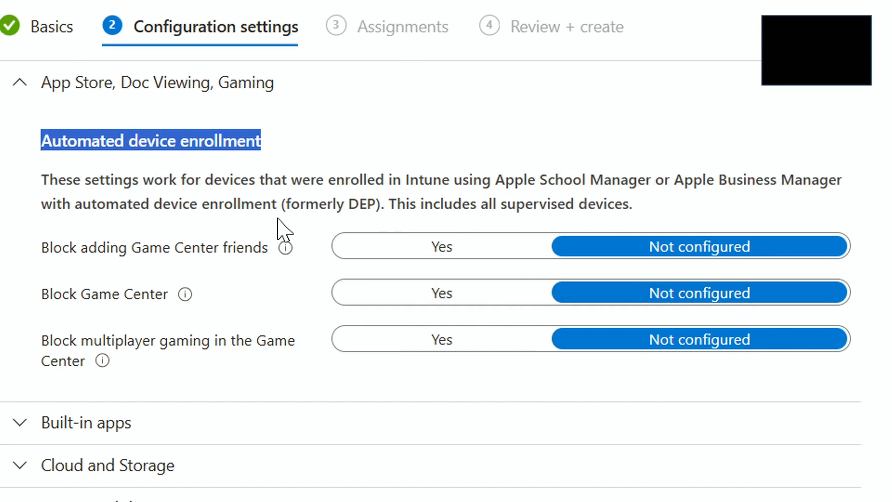
left_click(498, 175)
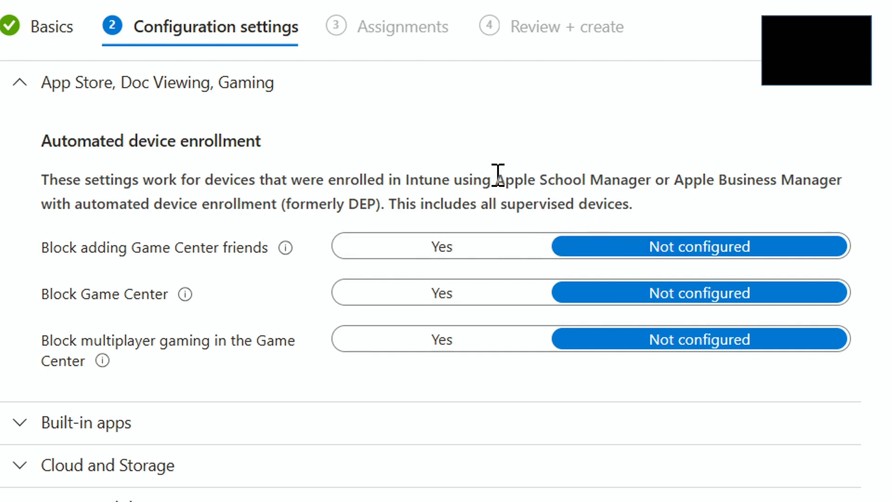
left_click_drag(498, 175, 842, 180)
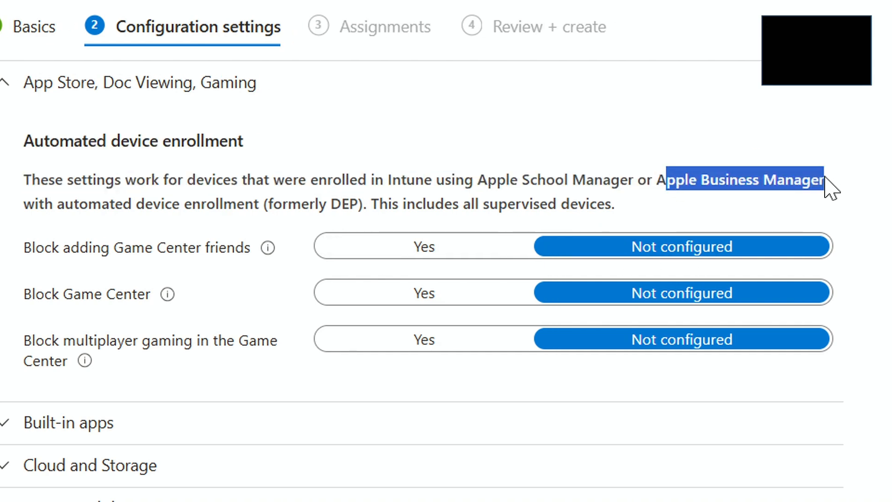
Step: Collapse the App Store, Doc Viewing, Gaming settings and look through the Password settings that apply to all enrollment types
left_click_drag(25, 139, 245, 149)
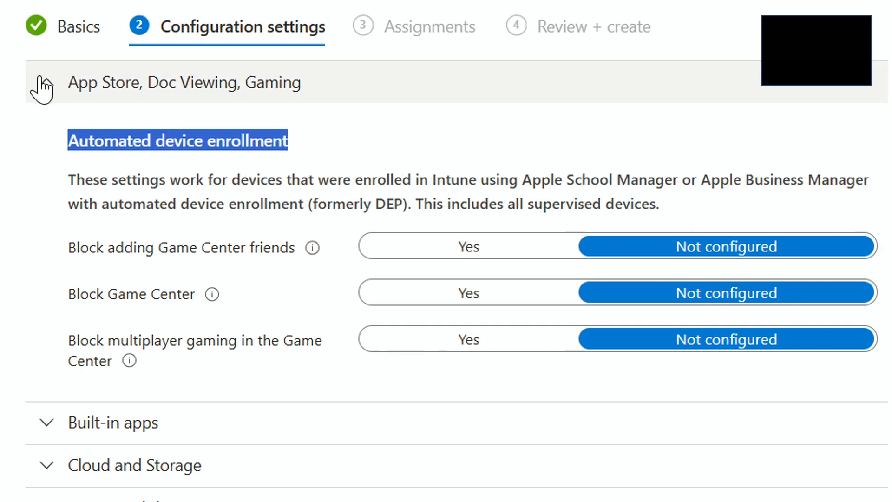
left_click(42, 86)
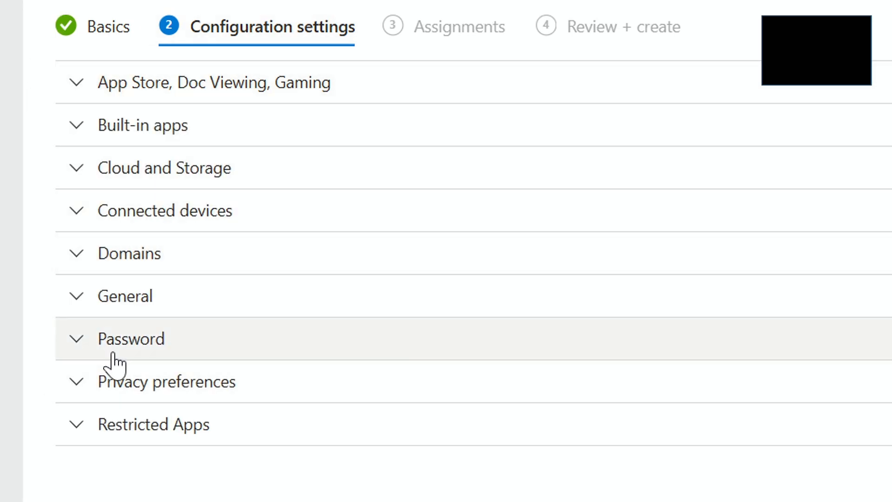
left_click(71, 338)
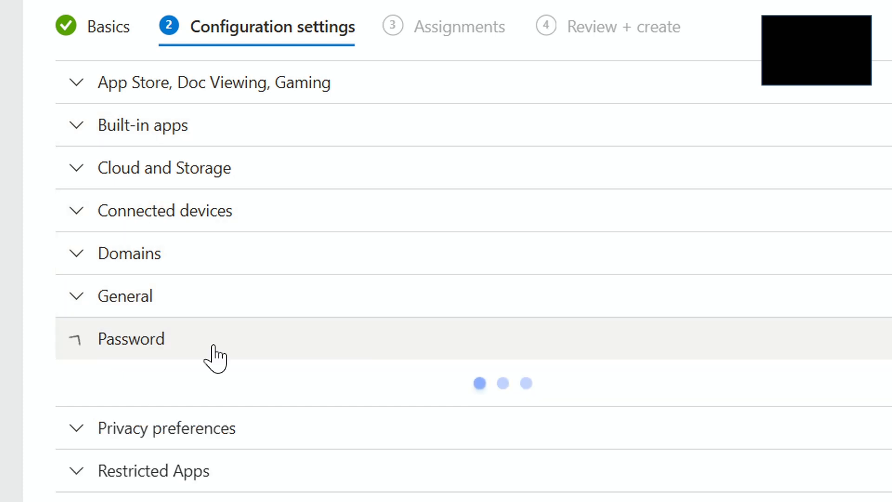
scroll(215, 358, "down", 5)
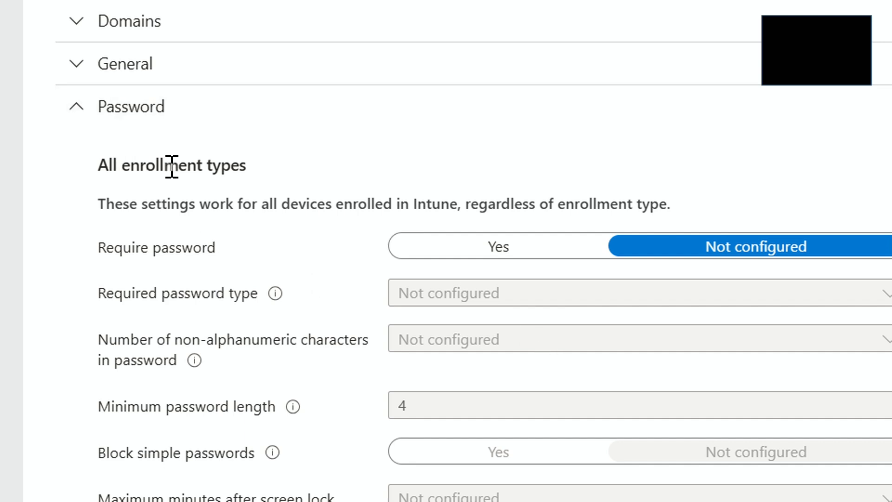
scroll(326, 353, "down", 1)
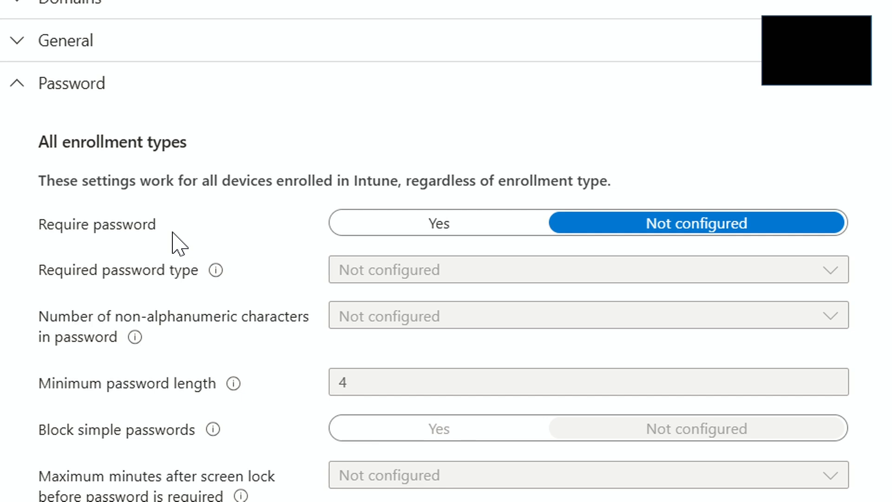
scroll(46, 175, "down", 2)
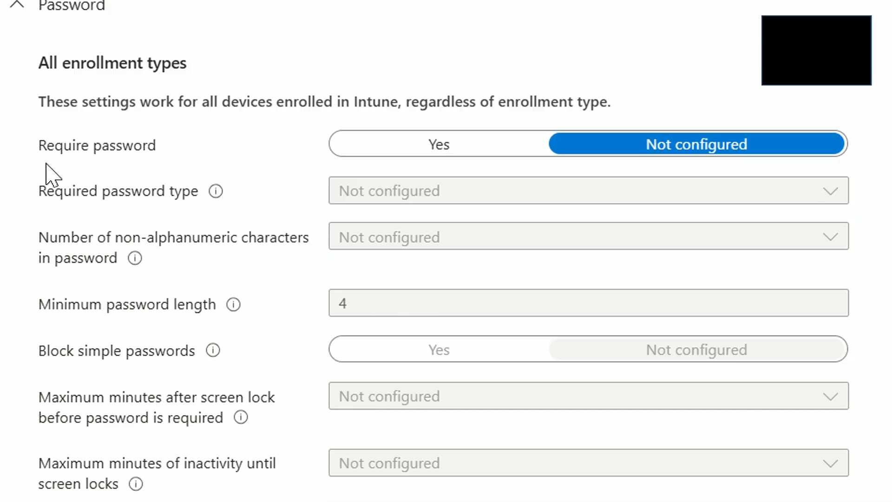
scroll(46, 163, "down", 12)
scroll(46, 165, "up", 14)
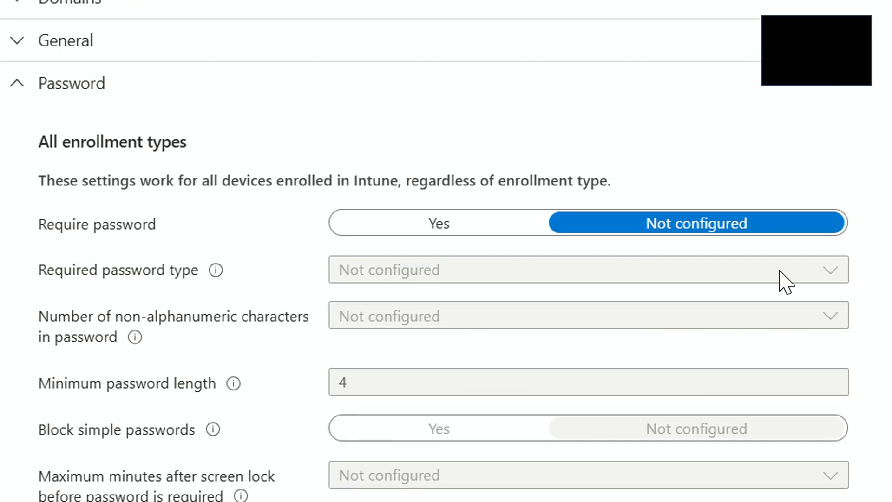
Step: Require a password of type Alphanumeric with 1 non-alphanumeric character
left_click(455, 229)
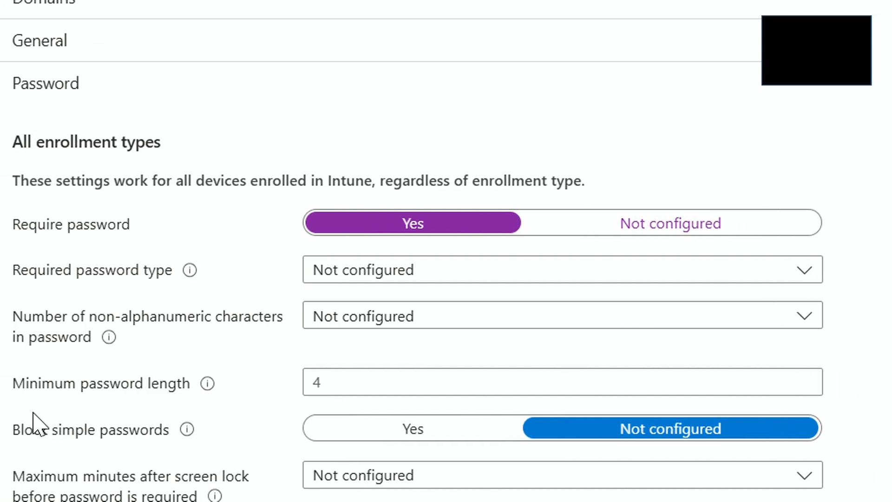
left_click(330, 272)
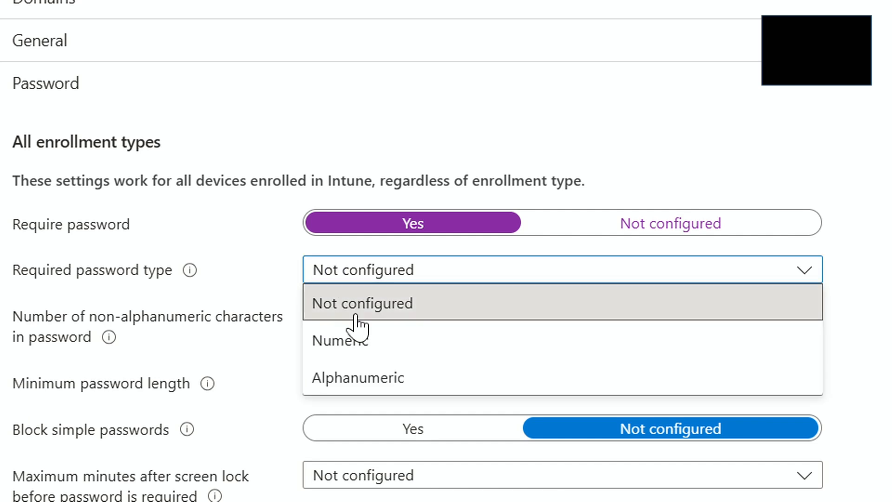
left_click(372, 379)
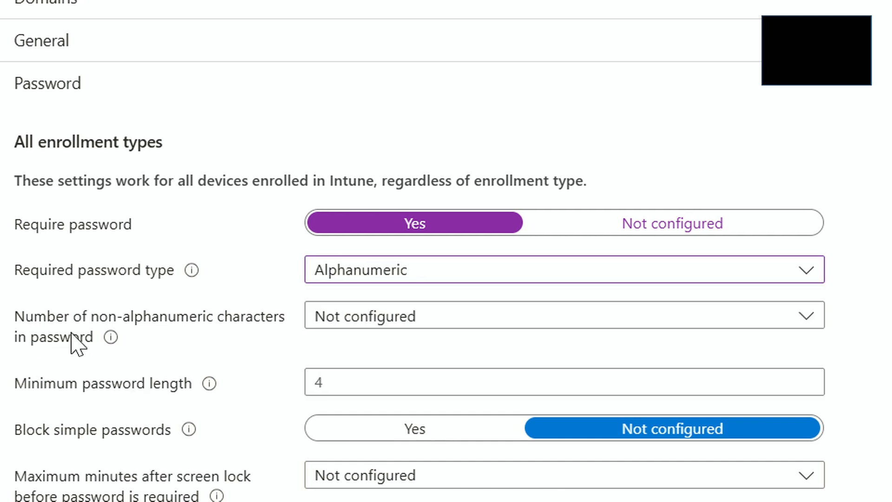
mouse_move(111, 337)
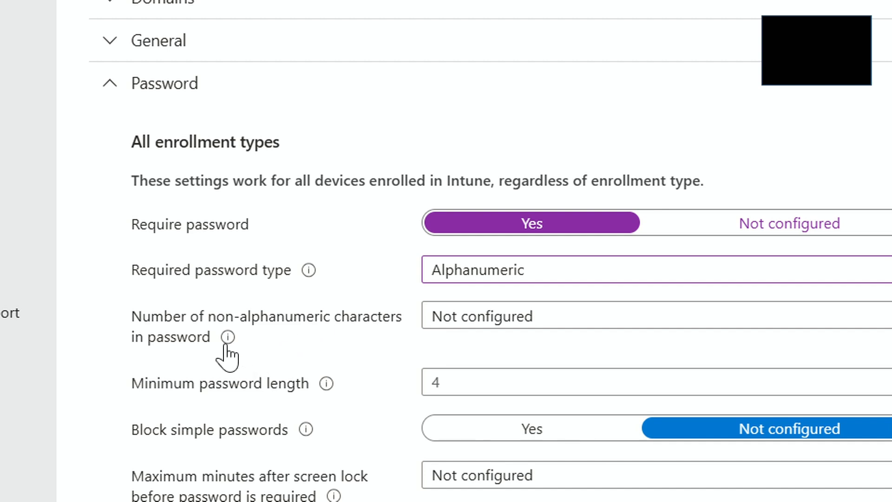
mouse_move(225, 346)
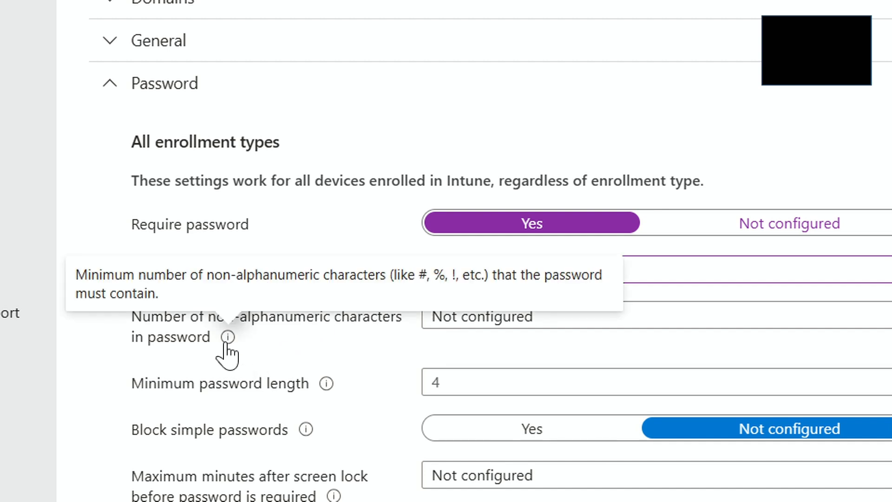
left_click(504, 321)
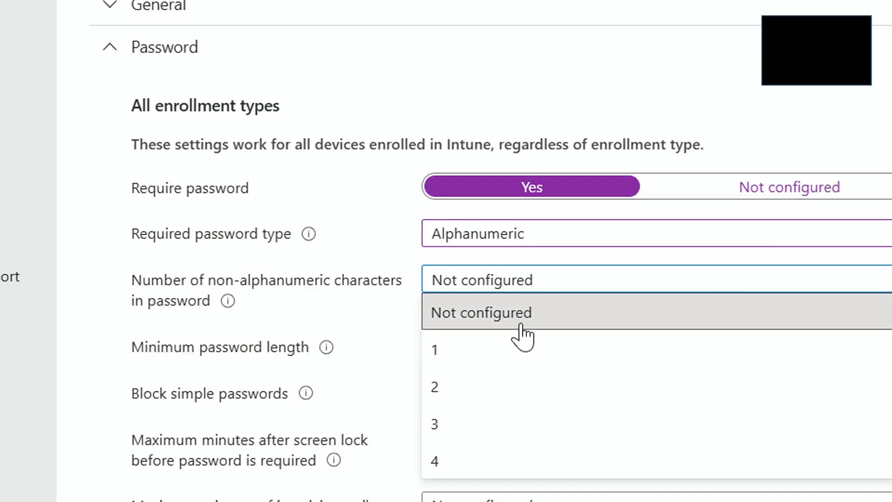
left_click(495, 357)
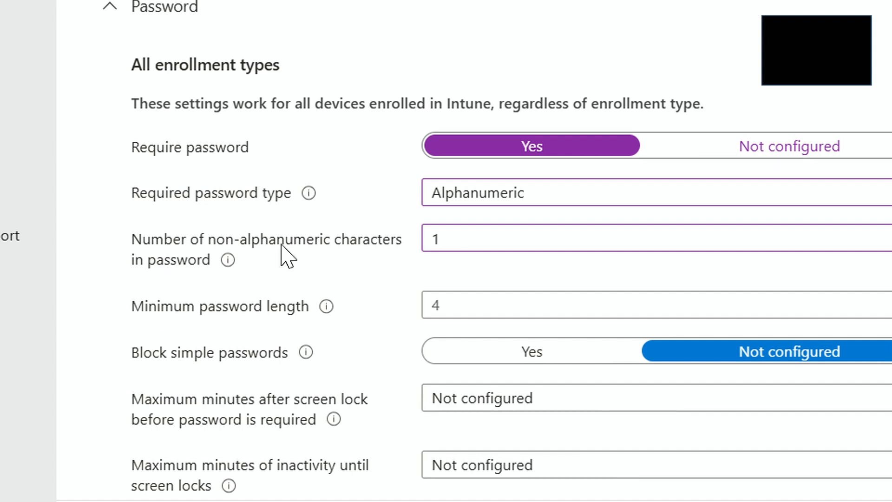
Step: Set the minimum password length to 8 and block simple passwords
left_click(462, 304)
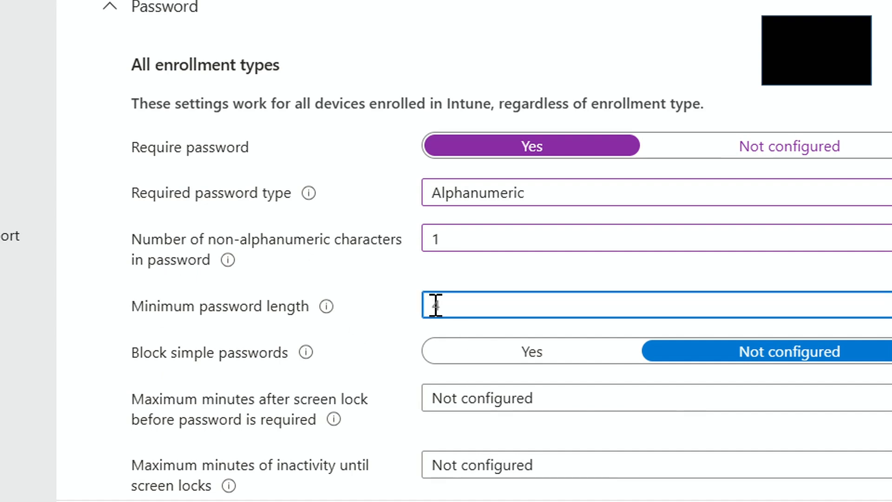
type("10")
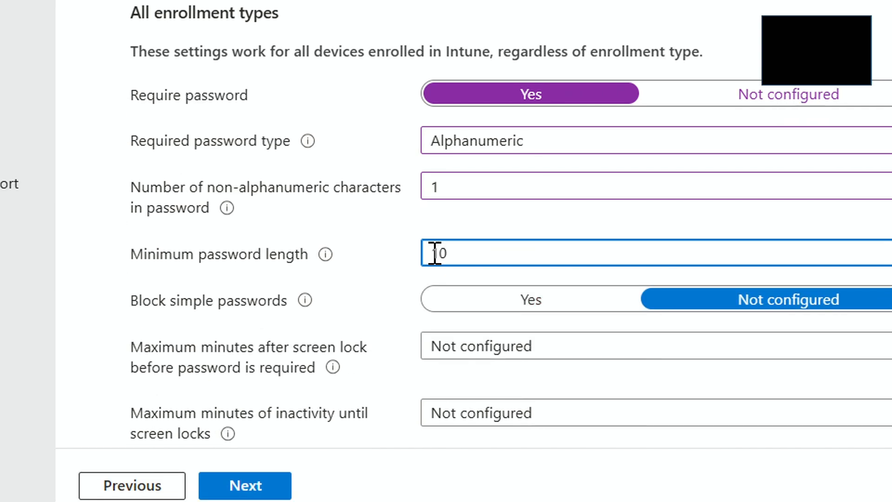
key("BackSpace")
type("8")
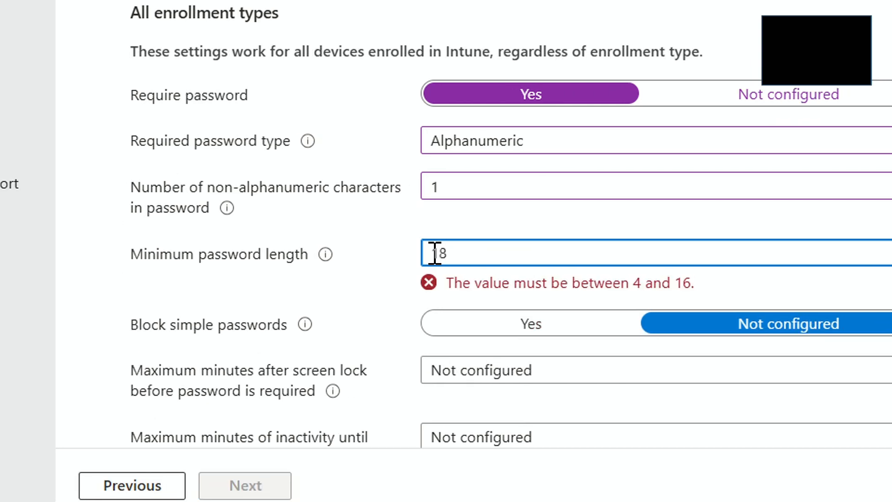
key("BackSpace")
key("BackSpace")
type("8")
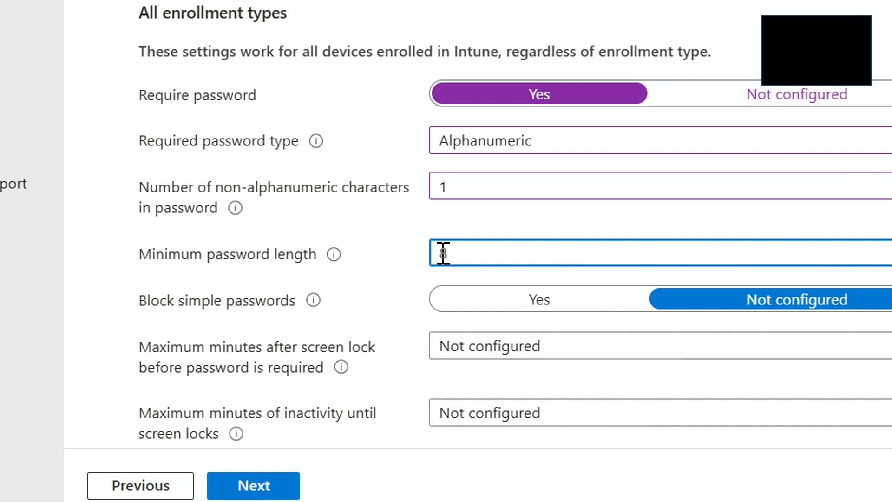
left_click(513, 302)
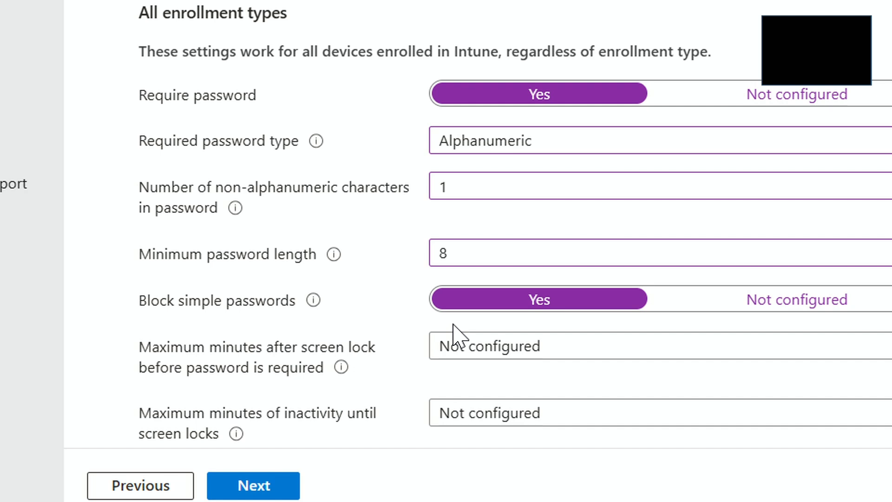
Step: Set the password expiration to 30 days
scroll(424, 382, "down", 3)
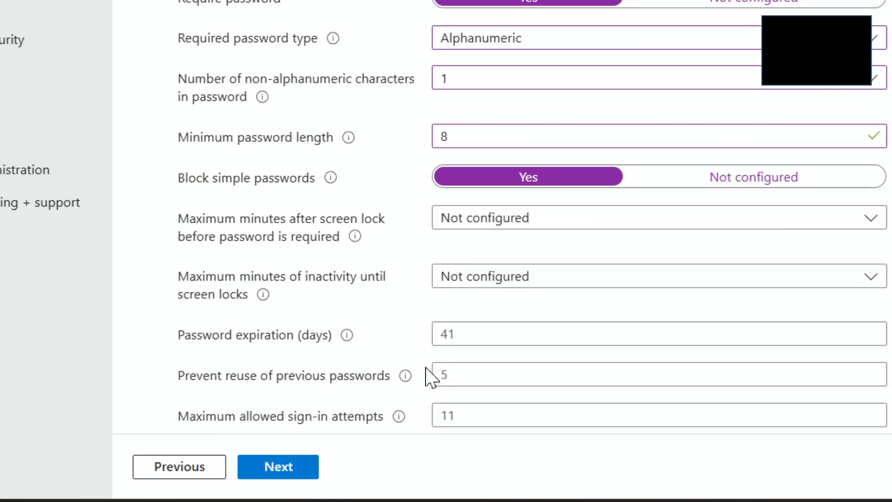
scroll(426, 375, "down", 2)
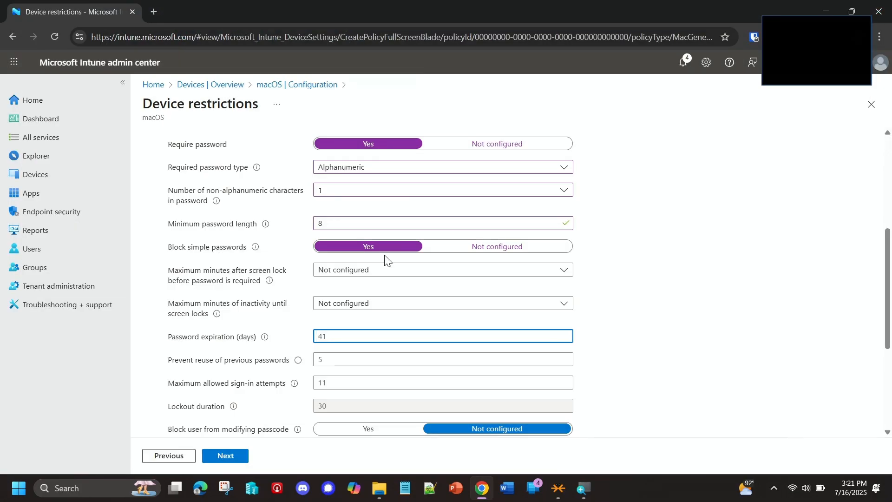
key("super")
key("super")
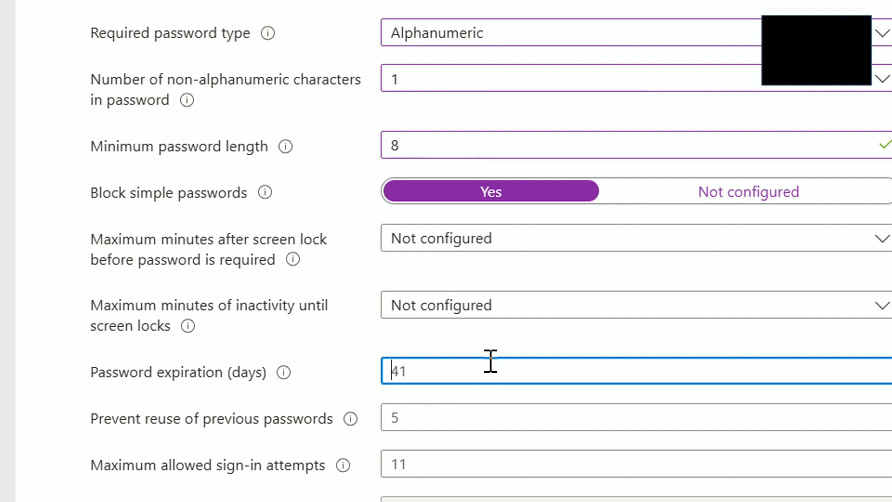
type("30")
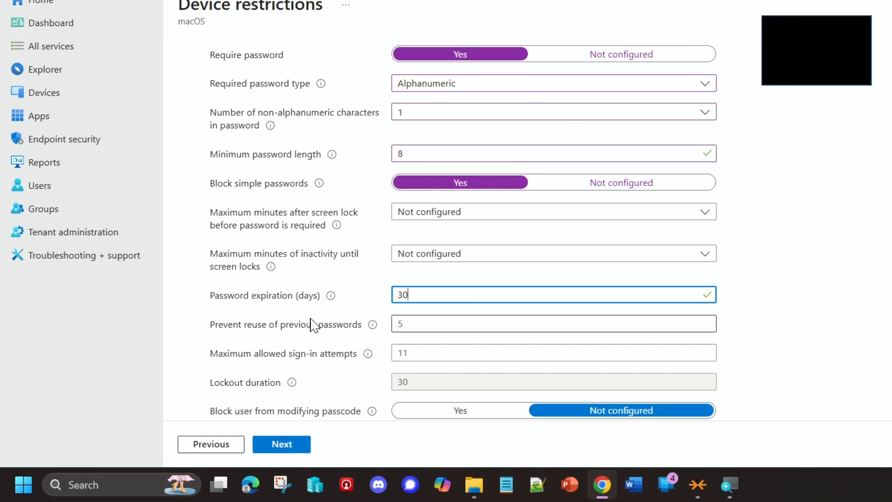
Step: Set the maximum allowed sign-in attempts to 10 and the lockout duration to 5
scroll(313, 318, "down", 5)
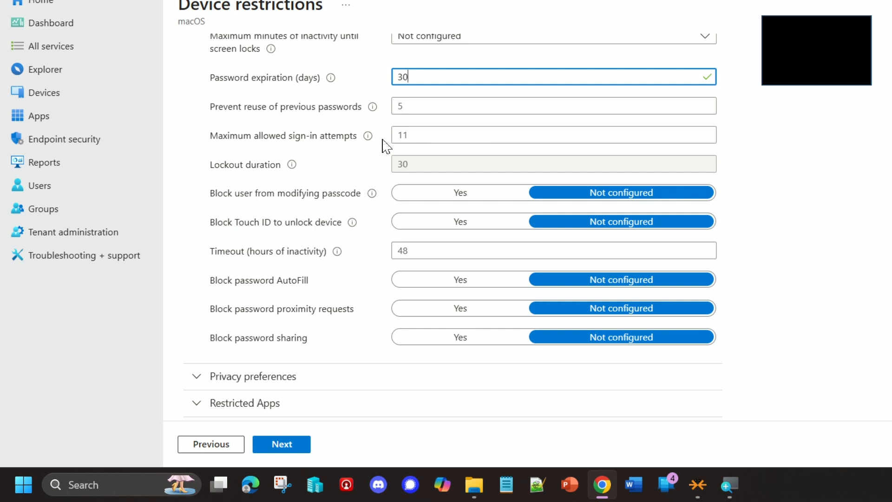
mouse_move(369, 140)
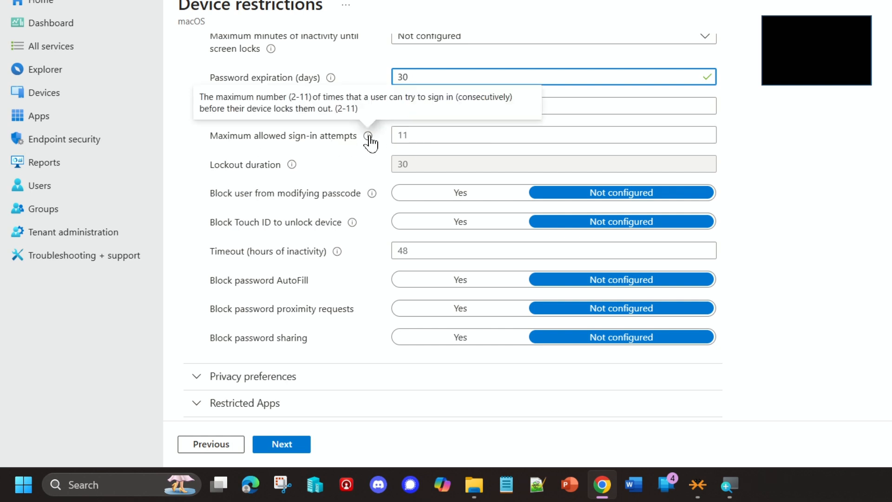
left_click(400, 135)
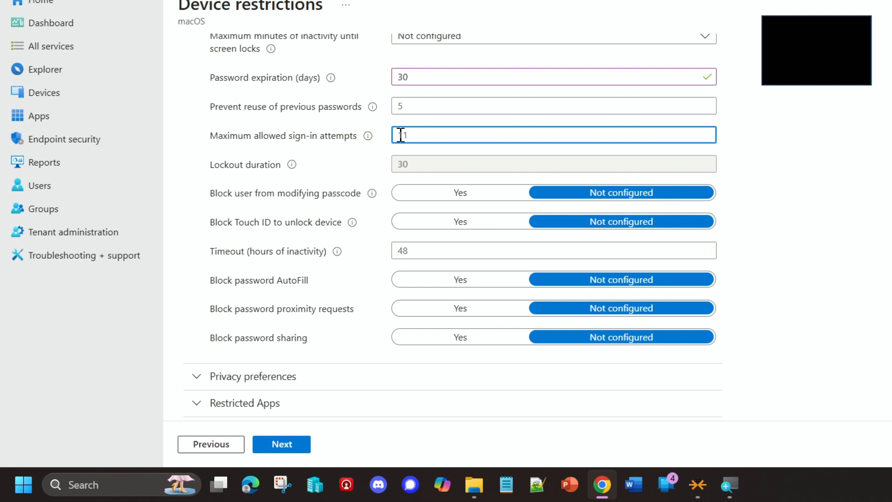
type("0")
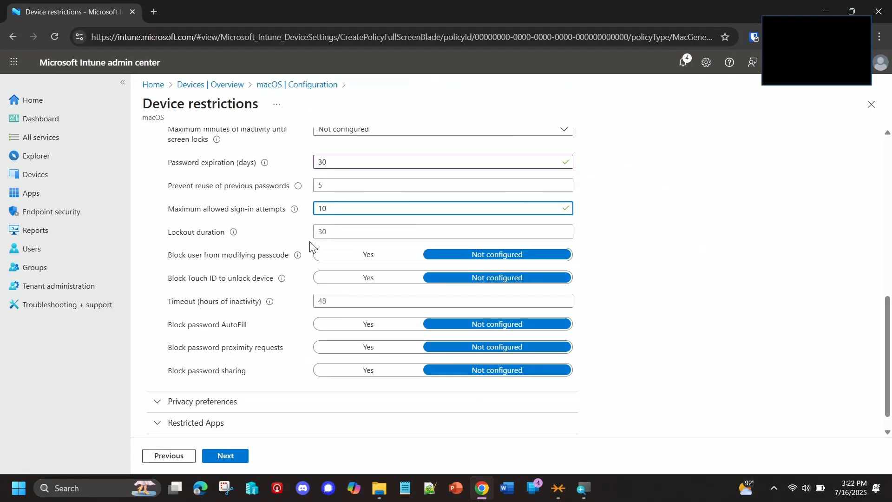
left_click(343, 233)
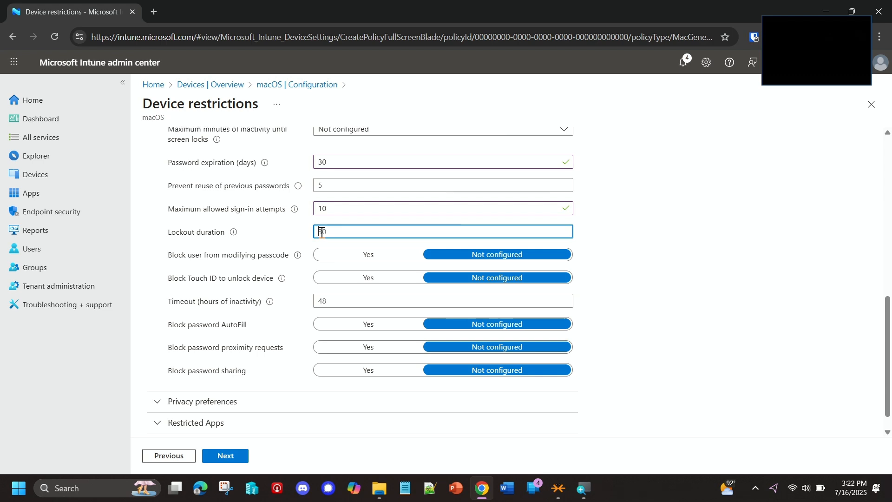
type("5")
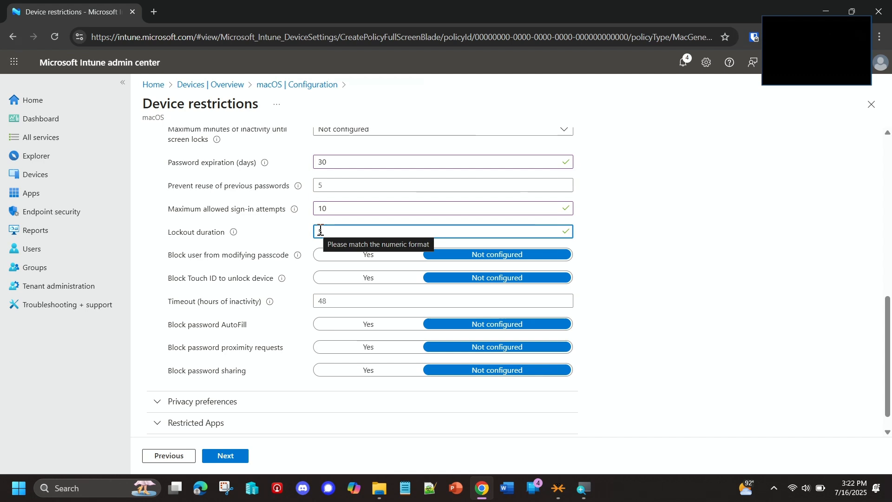
Step: Recheck the password restrictions with Require password kept at Yes, and continue to the profile's group assignments
scroll(273, 364, "down", 1)
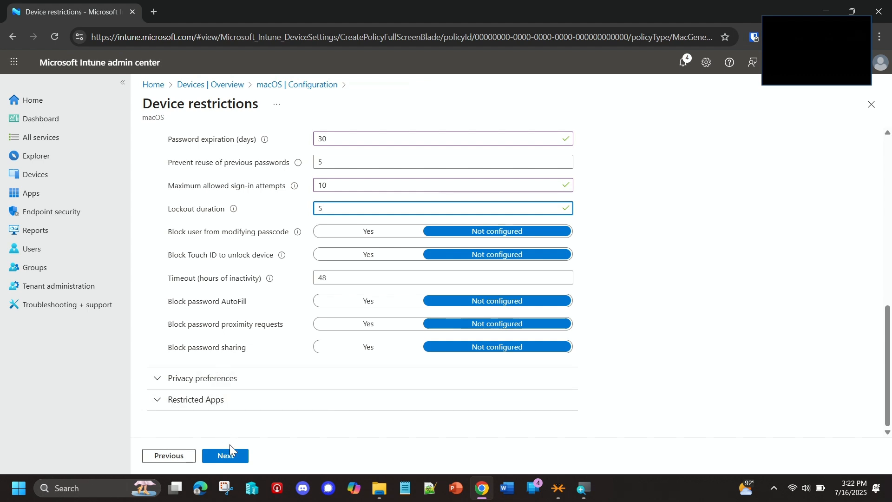
scroll(209, 398, "up", 8)
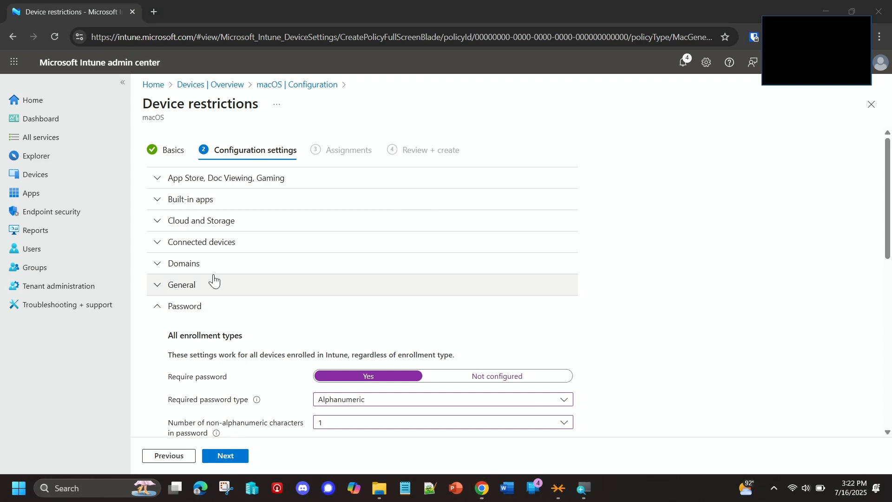
scroll(272, 355, "down", 10)
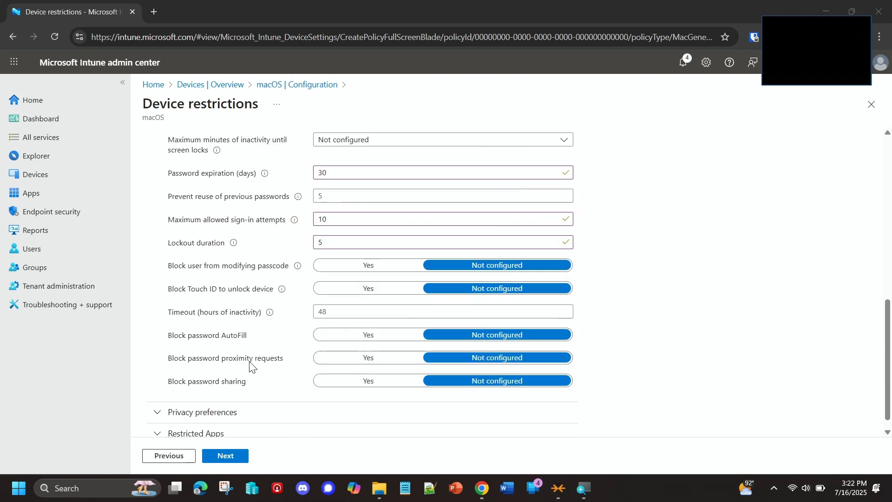
scroll(239, 325, "up", 12)
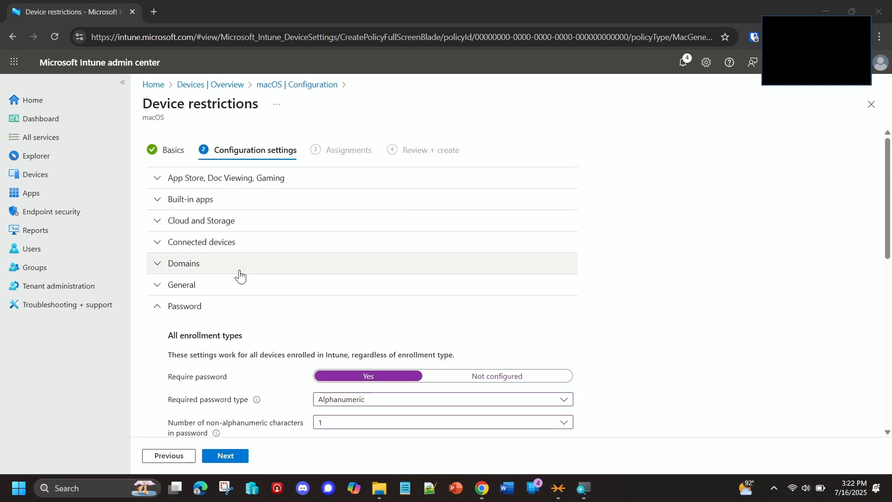
left_click(468, 381)
left_click(404, 380)
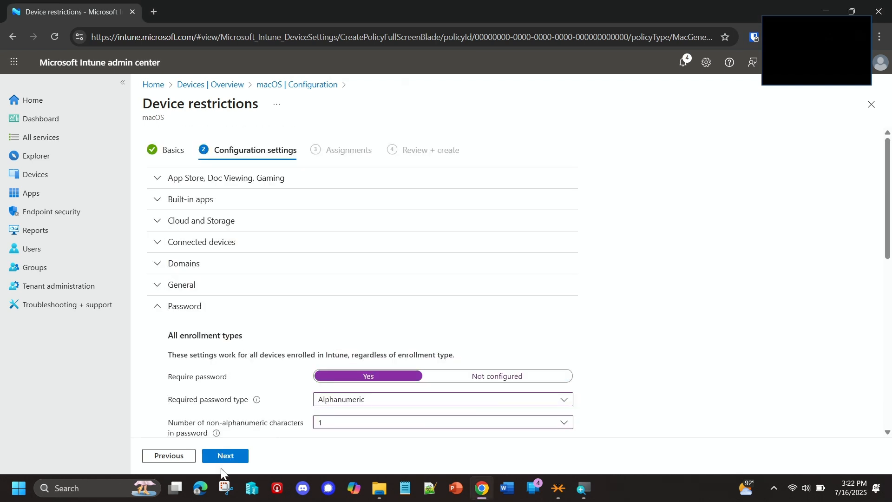
left_click(227, 455)
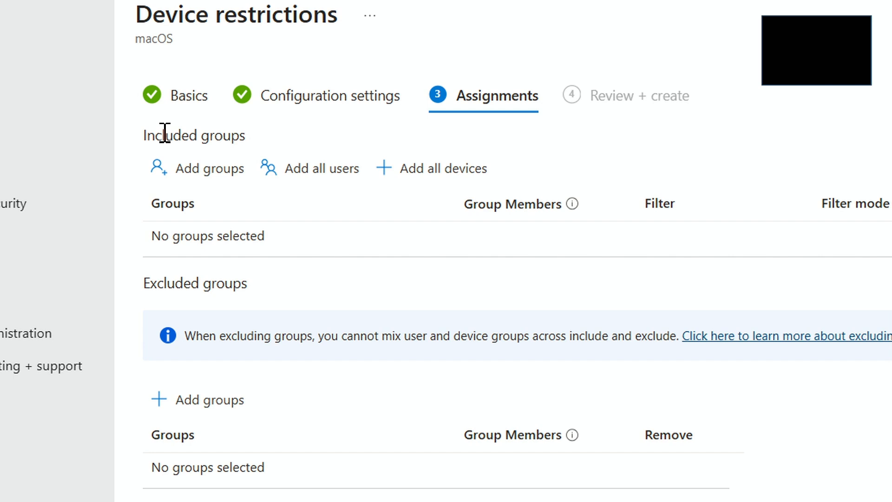
Step: Add the Sales group to the profile's included groups and continue to the review stage
left_click(213, 178)
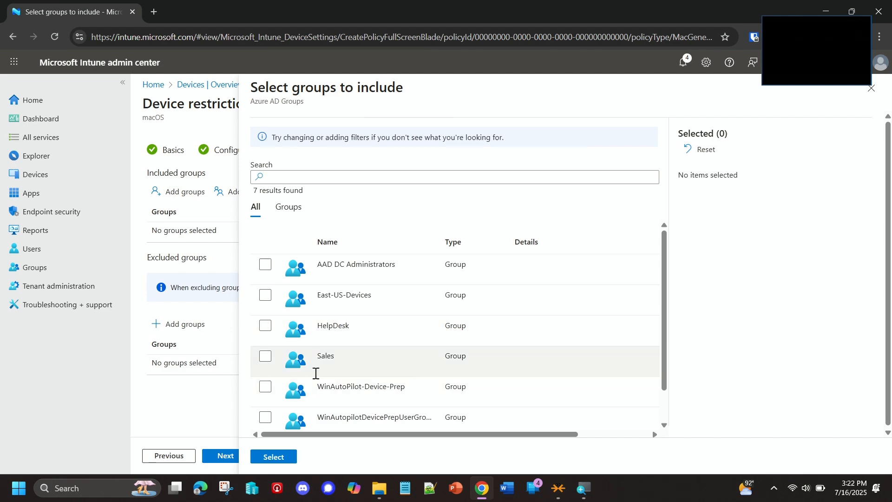
left_click(265, 355)
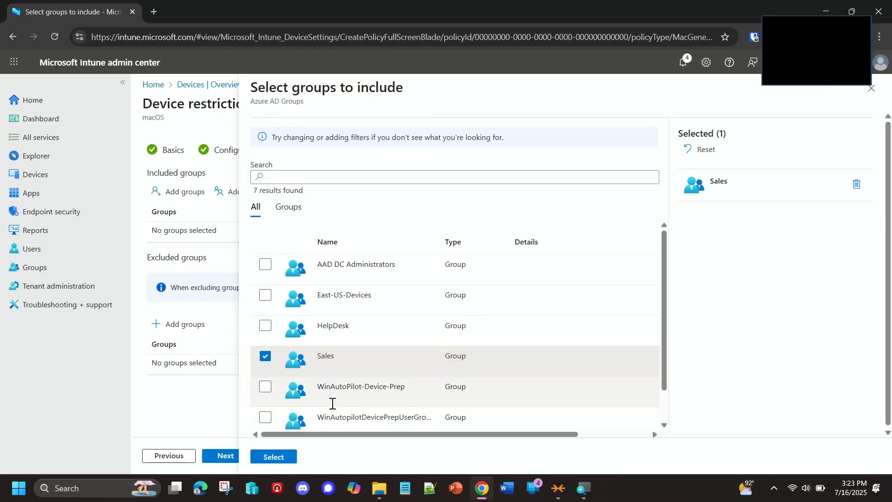
left_click(283, 457)
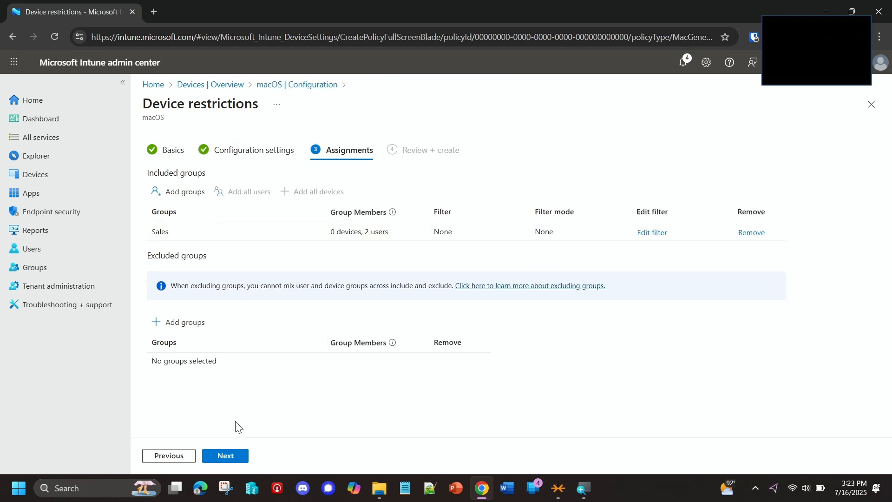
left_click(226, 457)
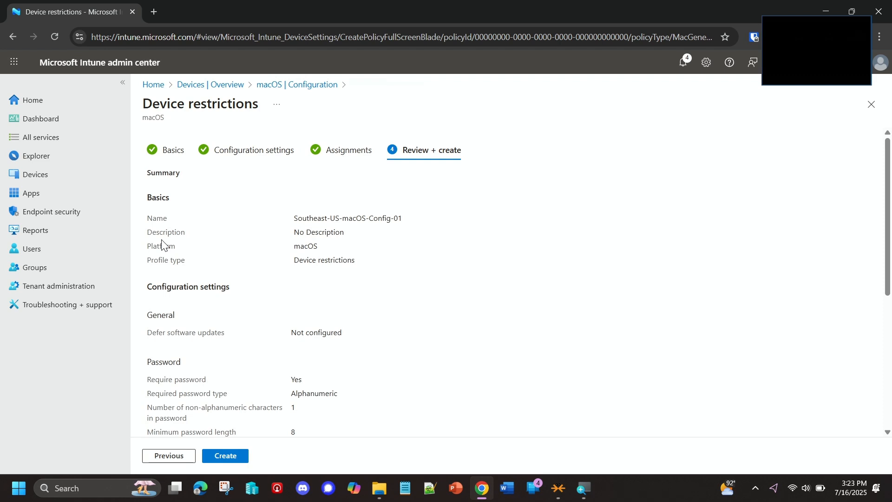
Step: Review the profile summary, including its basics, password settings and assignments, and create the profile
scroll(159, 245, "down", 5)
scroll(162, 245, "up", 5)
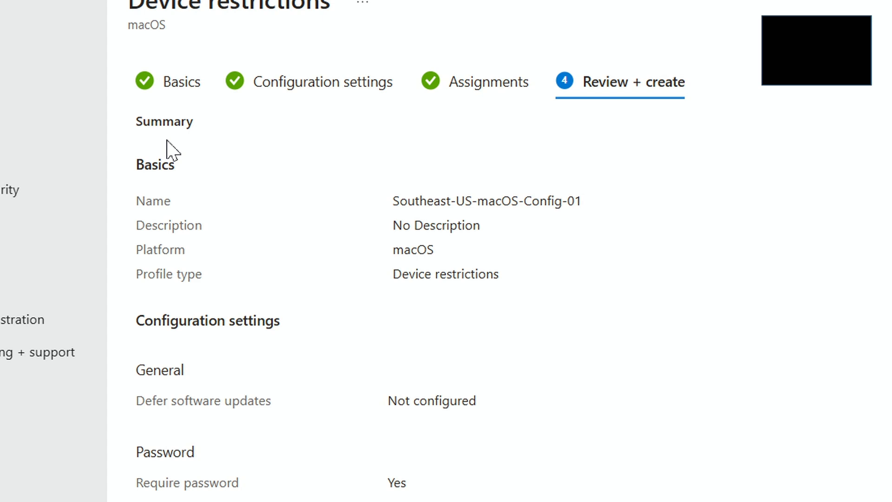
scroll(183, 246, "down", 5)
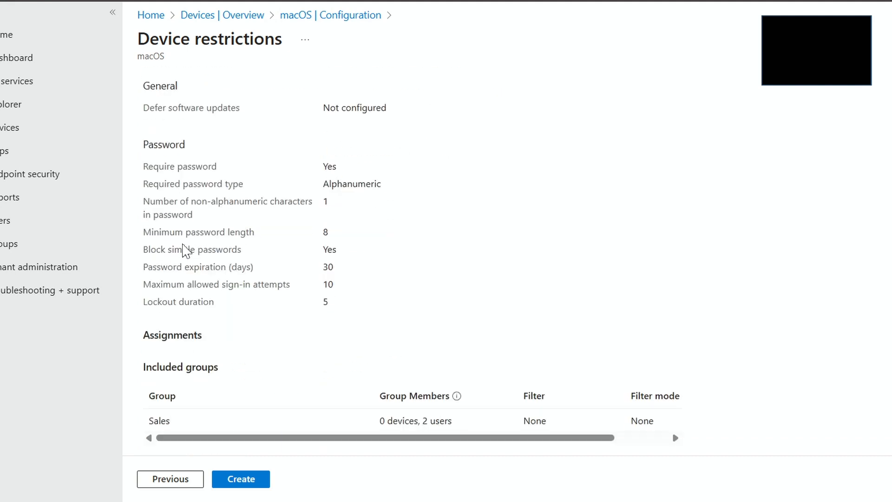
scroll(186, 251, "down", 2)
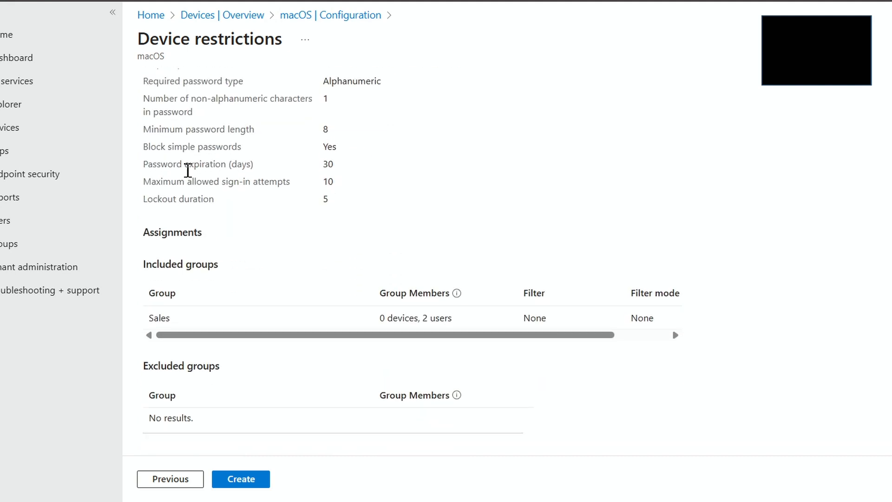
scroll(250, 247, "up", 6)
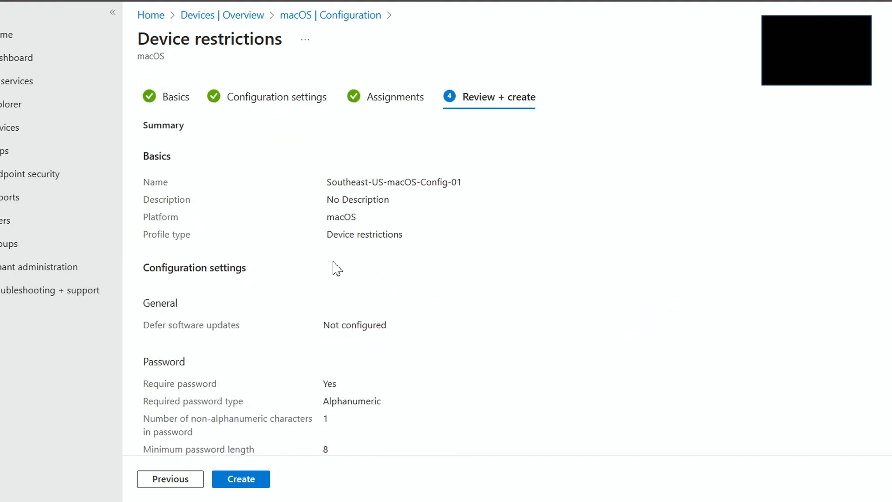
scroll(332, 267, "down", 7)
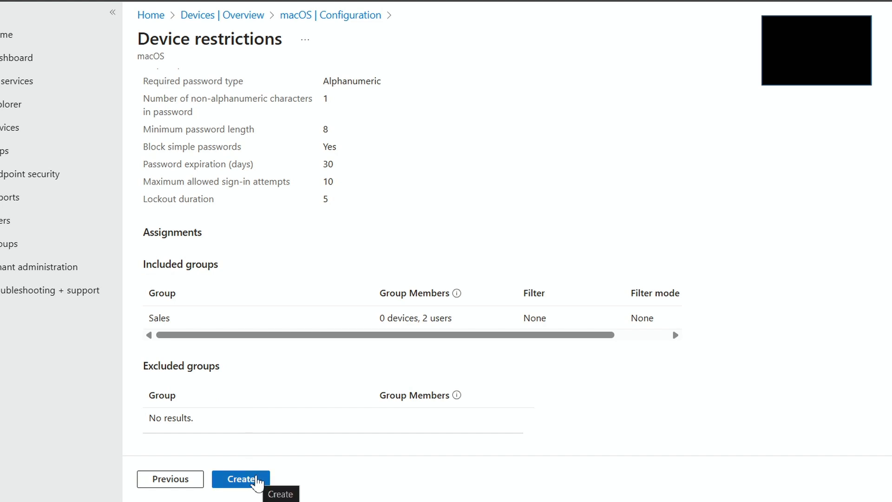
left_click(257, 481)
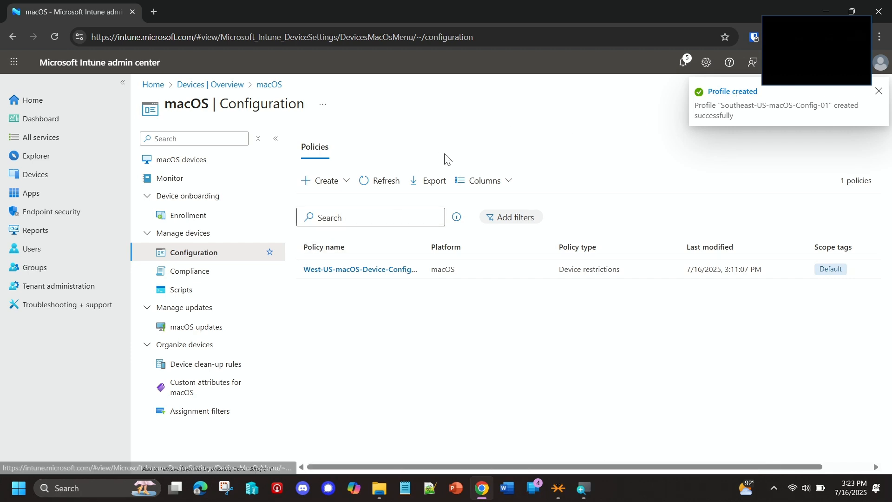
Step: Refresh the macOS policy list and open Southeast-US-macOS-Config-01 to examine its device and user check-in status and report options
left_click(382, 192)
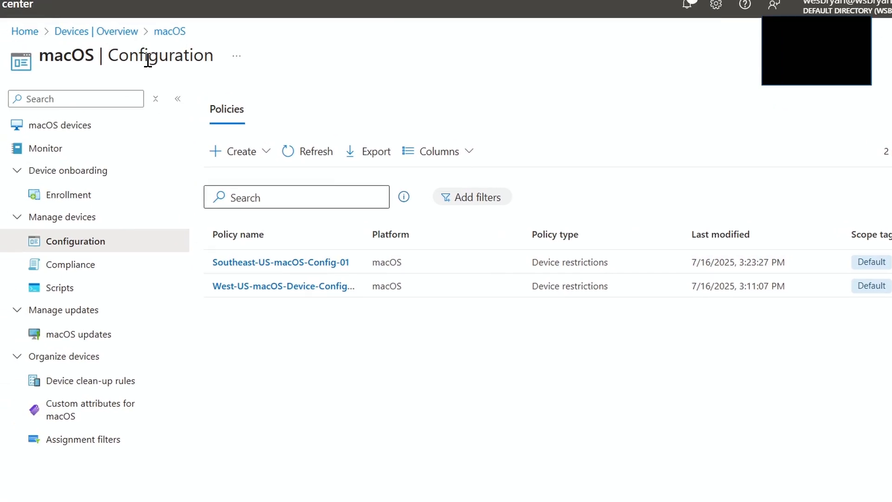
left_click(292, 272)
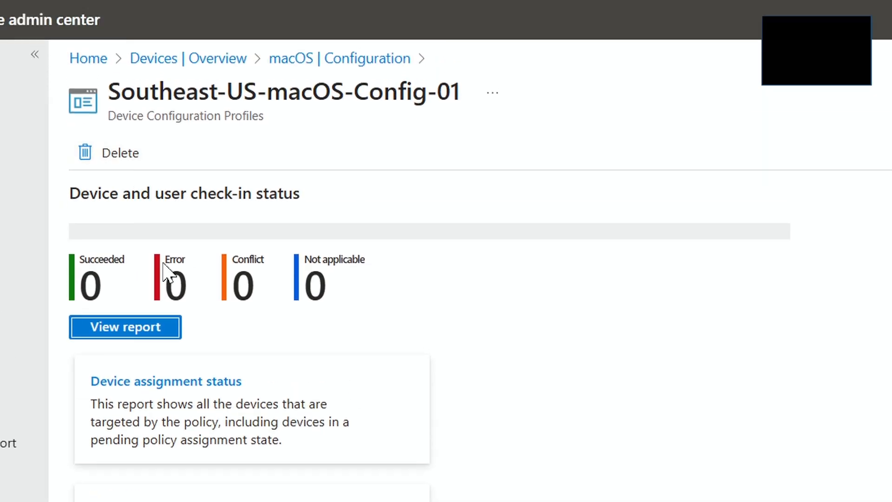
scroll(218, 293, "down", 2)
scroll(175, 302, "up", 2)
scroll(213, 320, "down", 2)
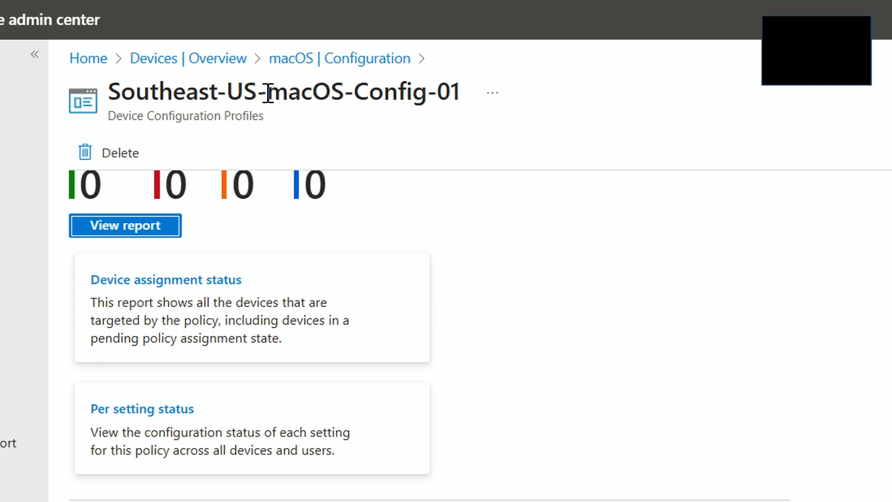
mouse_move(268, 93)
left_mouse_down()
mouse_move(354, 97)
mouse_move(346, 99)
left_mouse_up()
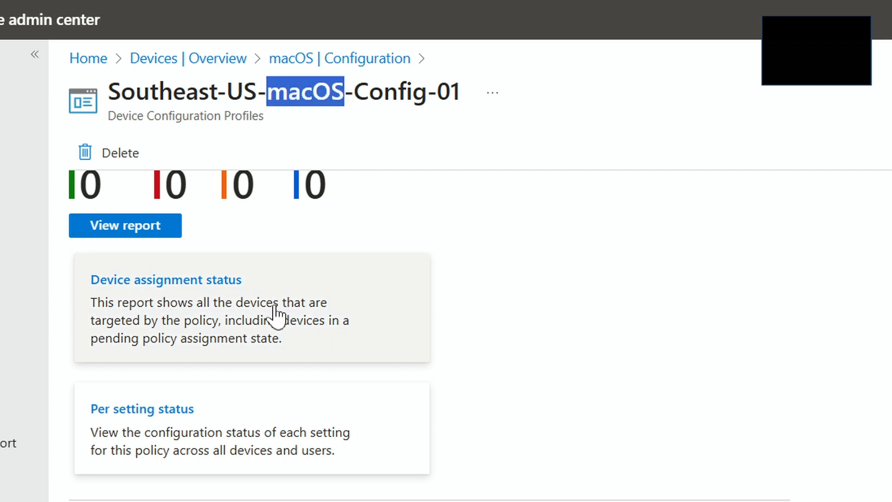
scroll(310, 281, "up", 2)
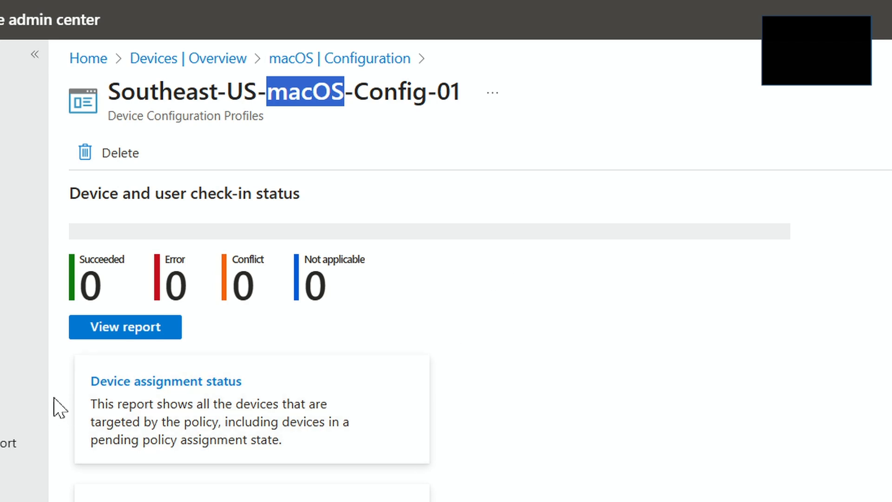
Step: Examine the profile's properties, covering its basics and its included and excluded group assignments
scroll(57, 408, "down", 5)
scroll(58, 407, "up", 5)
scroll(117, 262, "down", 5)
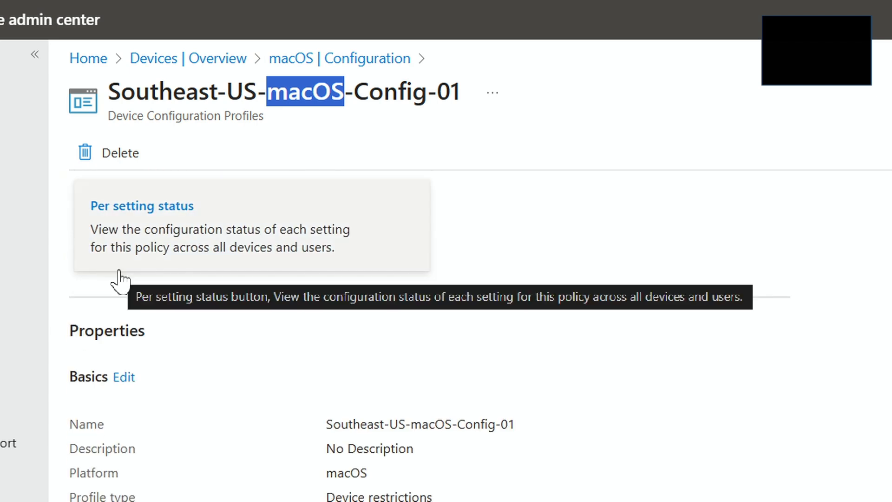
scroll(120, 279, "down", 2)
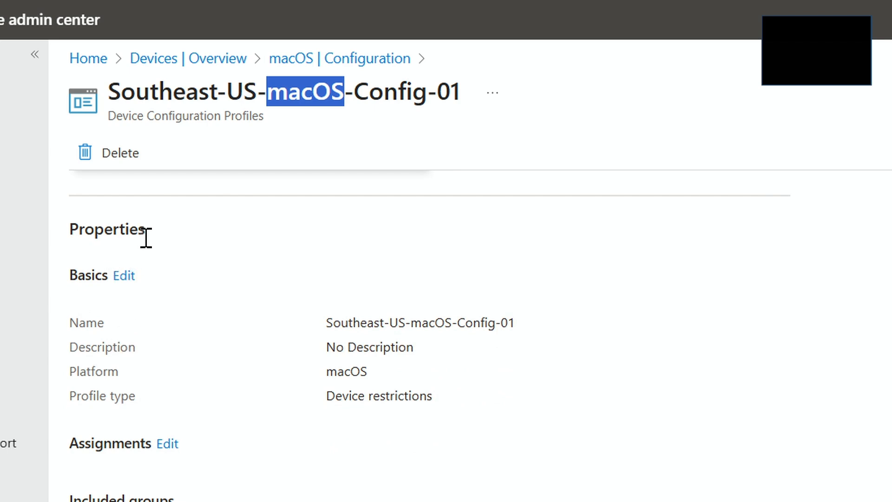
scroll(156, 269, "down", 4)
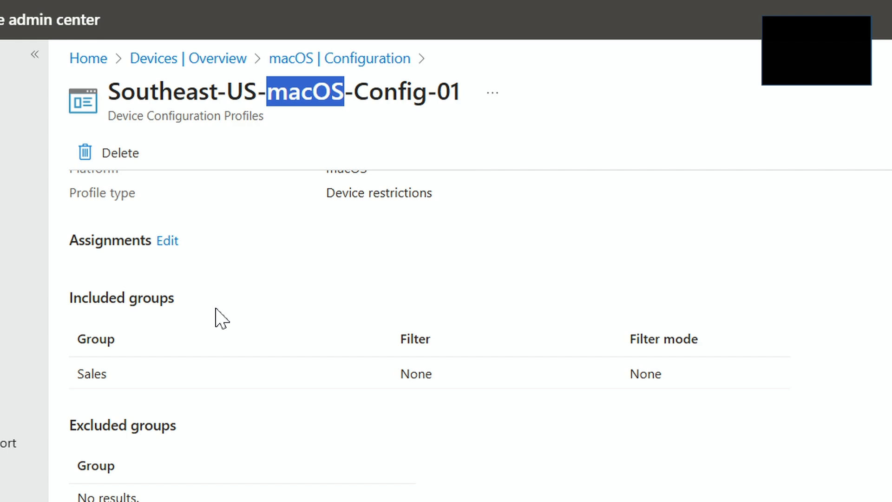
scroll(215, 310, "up", 4)
scroll(215, 310, "down", 4)
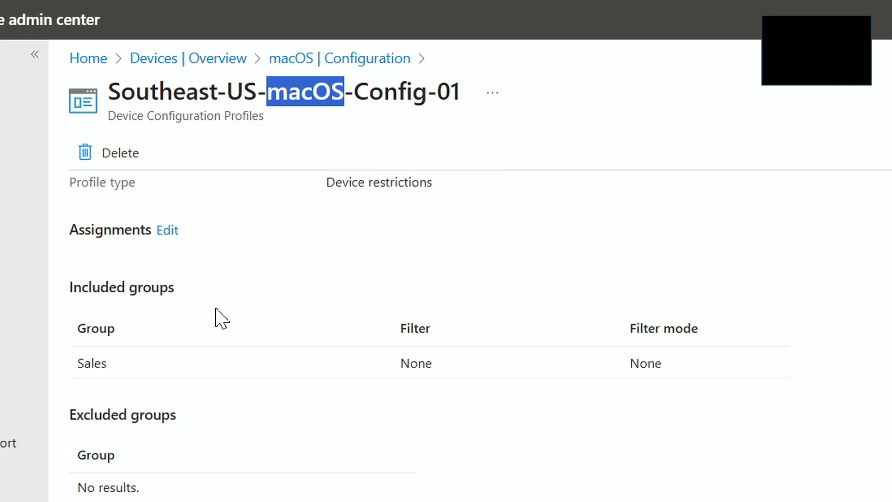
scroll(221, 318, "up", 5)
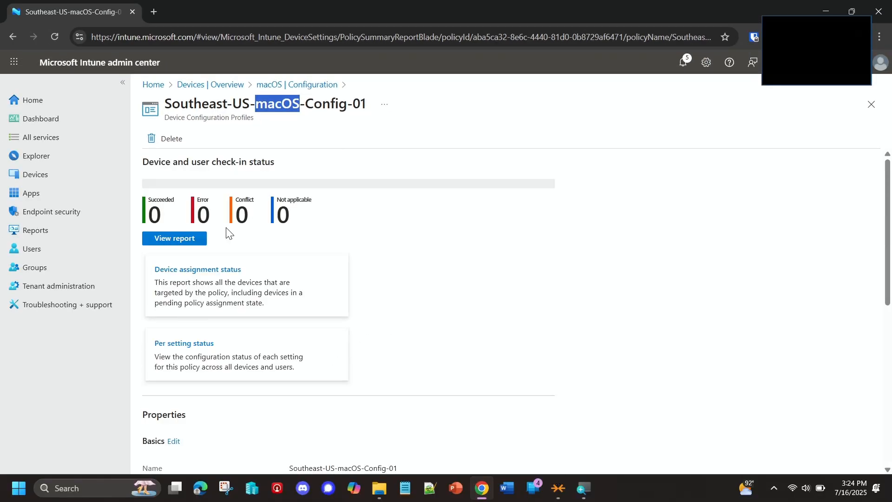